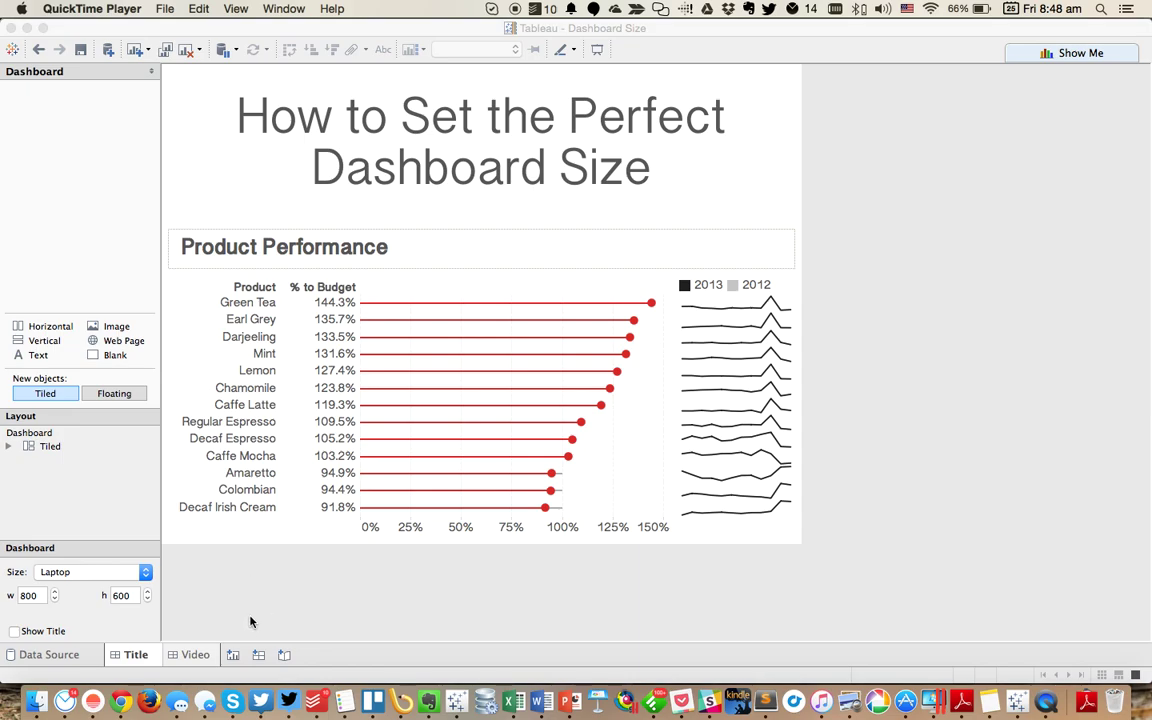
# Copy the TfL BikesPoint web data connector link from the Tableau Community thread in Chrome.
pyautogui.click(122, 703)
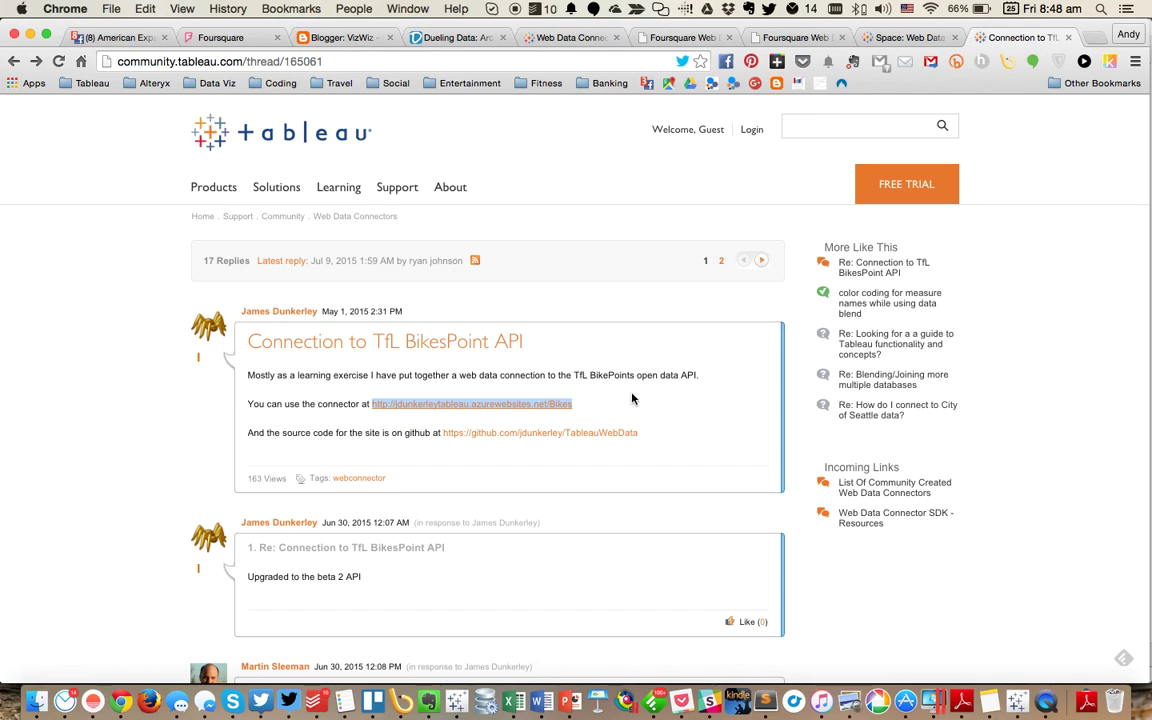
pyautogui.rightClick(452, 403)
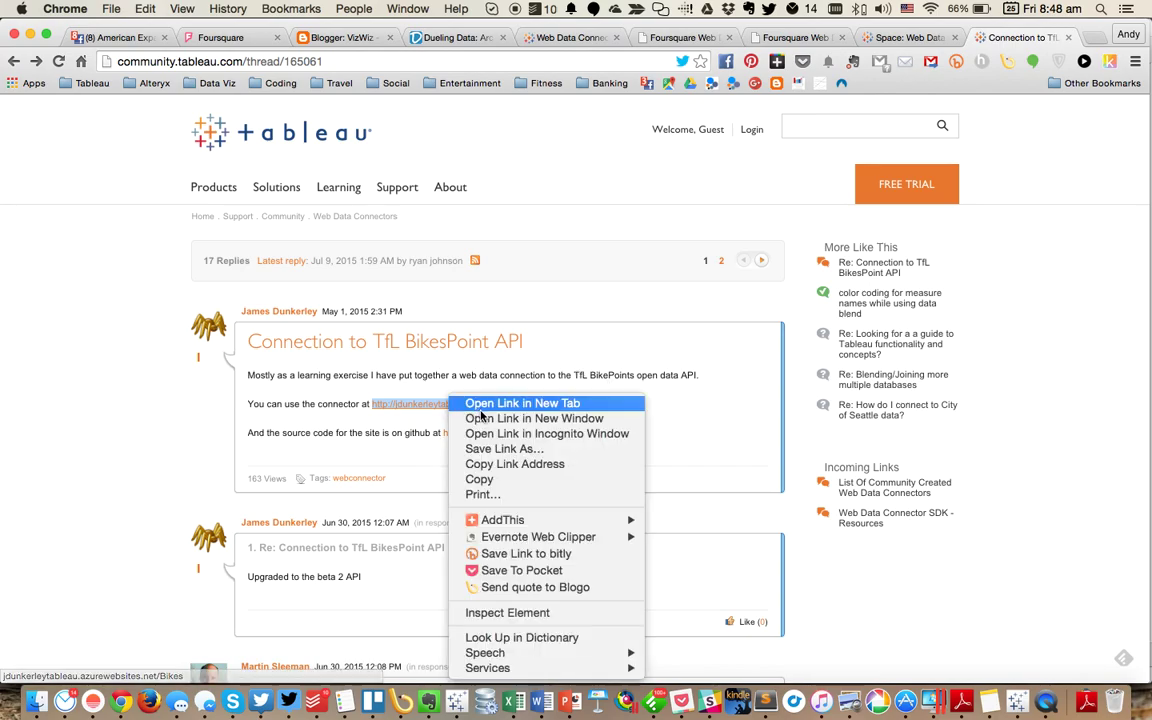
pyautogui.click(493, 465)
pyautogui.press('super+Tab')
pyautogui.press('super+Tab')
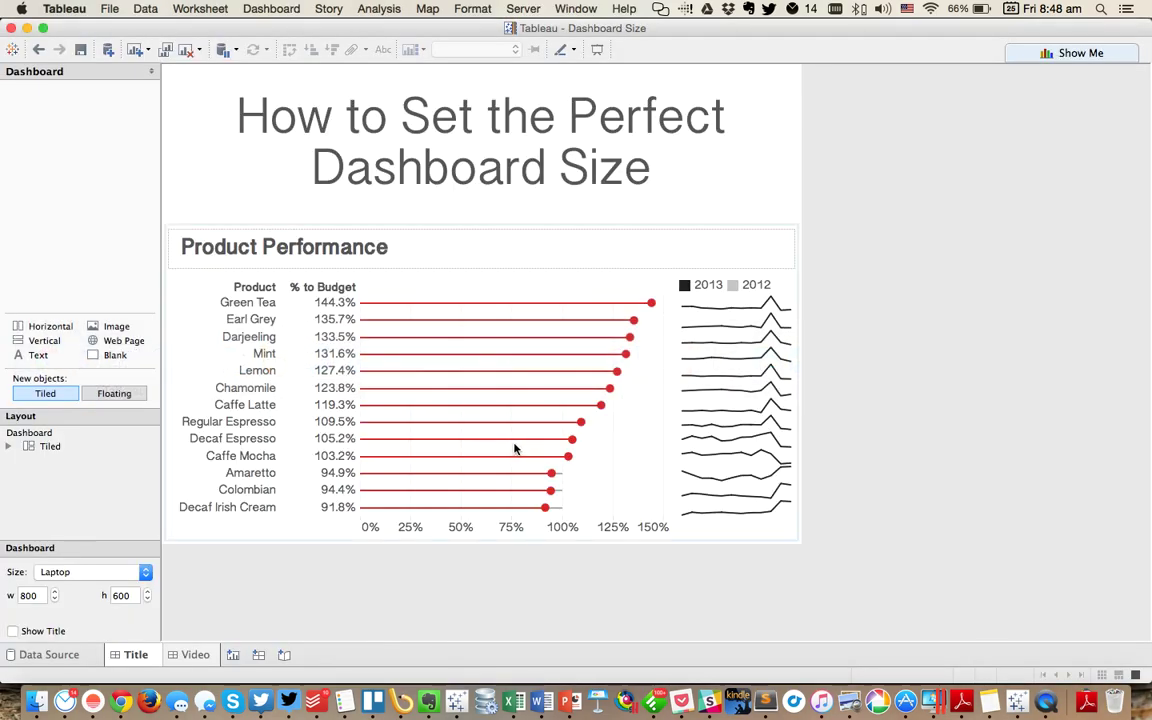
# On a new worksheet, connect to the pasted TfL Live Bikes web data connector URL and submit the data.
pyautogui.click(232, 654)
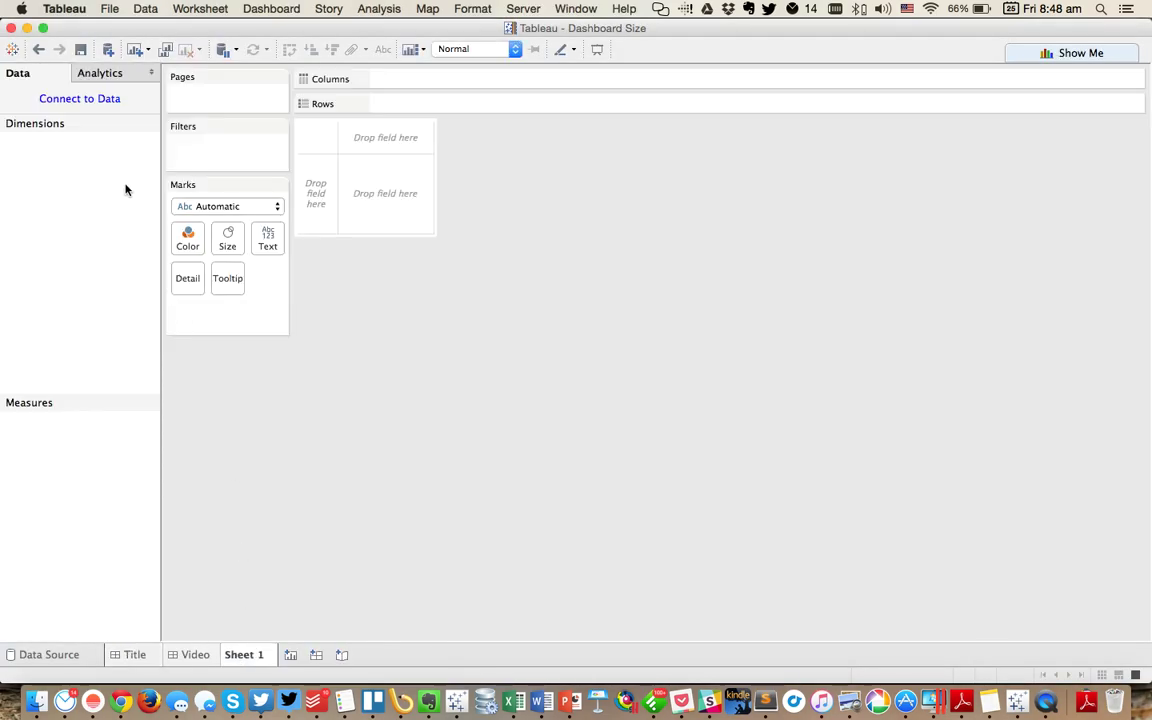
pyautogui.click(93, 102)
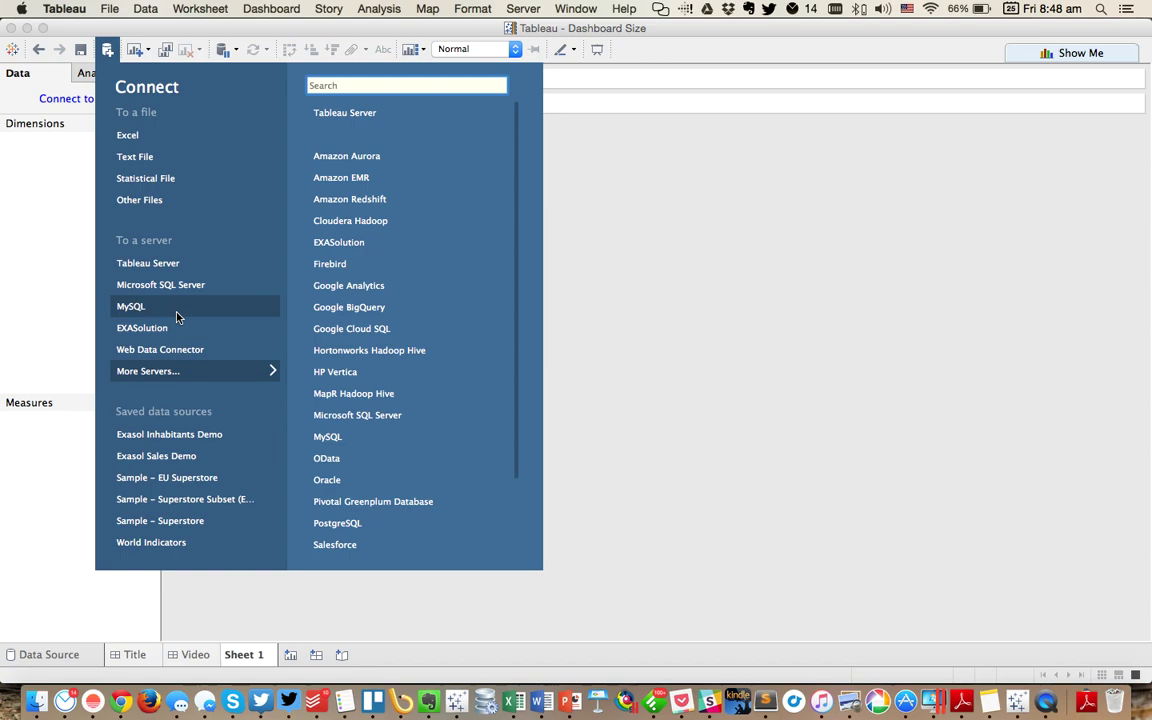
pyautogui.click(178, 349)
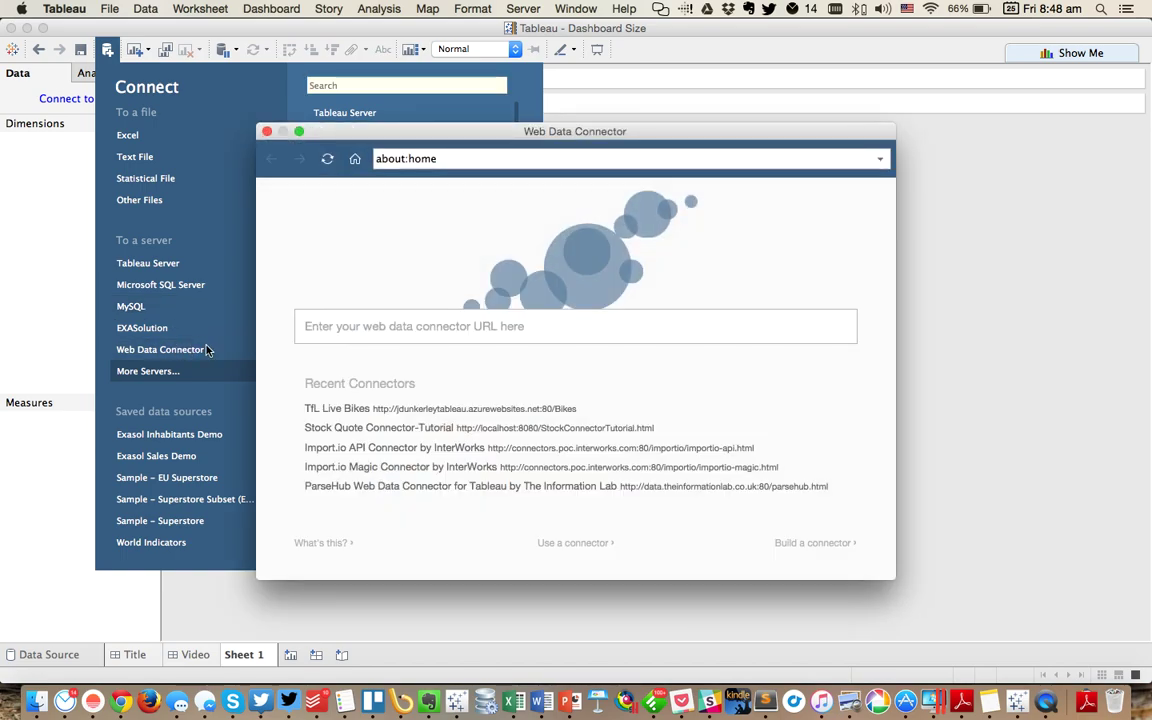
pyautogui.click(460, 159)
pyautogui.press('super+v')
pyautogui.press('Return')
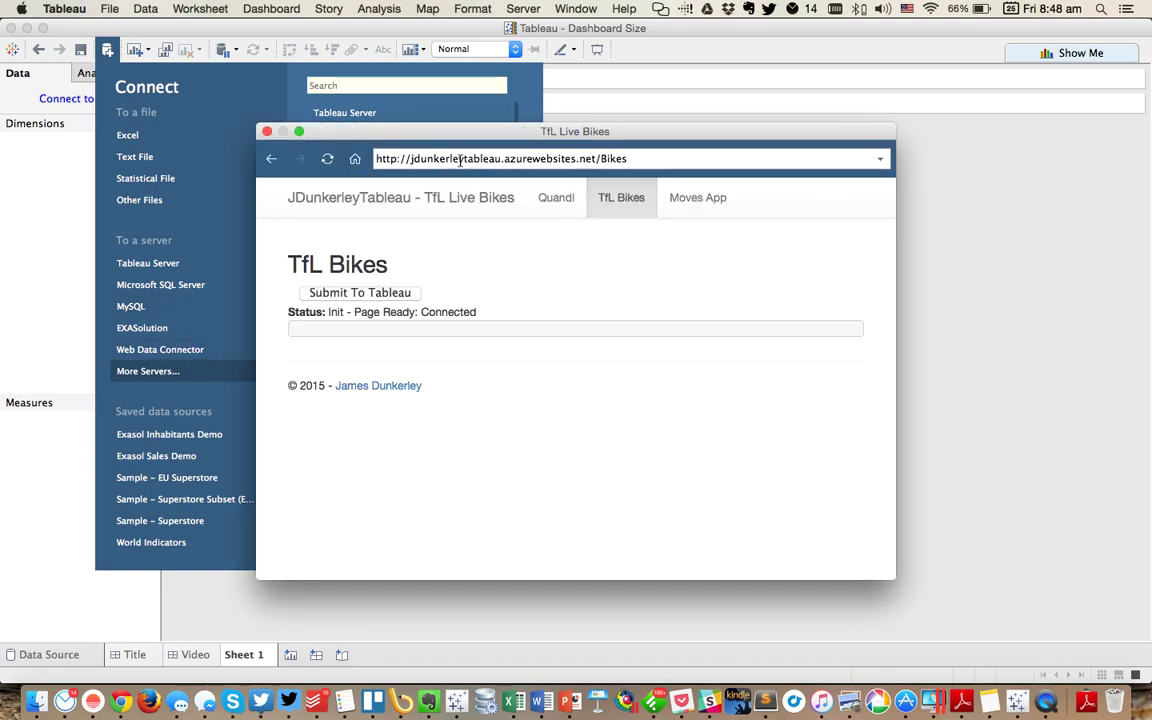
pyautogui.click(338, 296)
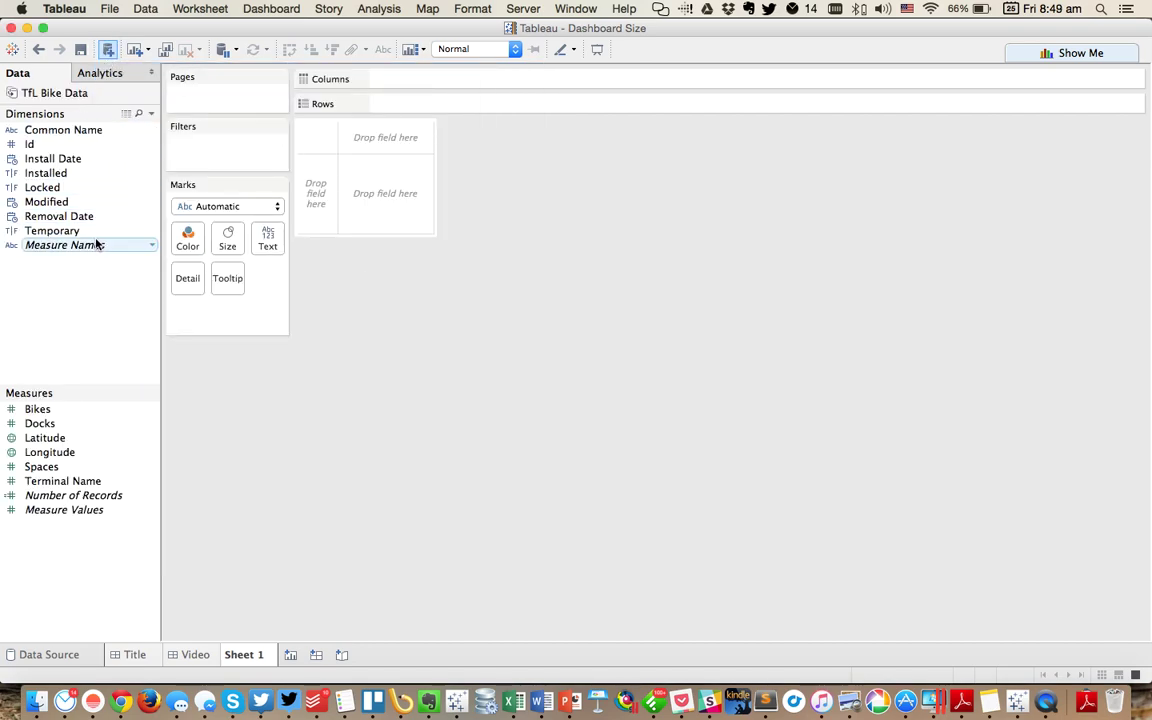
# Make Terminal Name a dimension and put Install Date on Columns at the week level.
pyautogui.moveTo(60, 481); pyautogui.dragTo(69, 316)
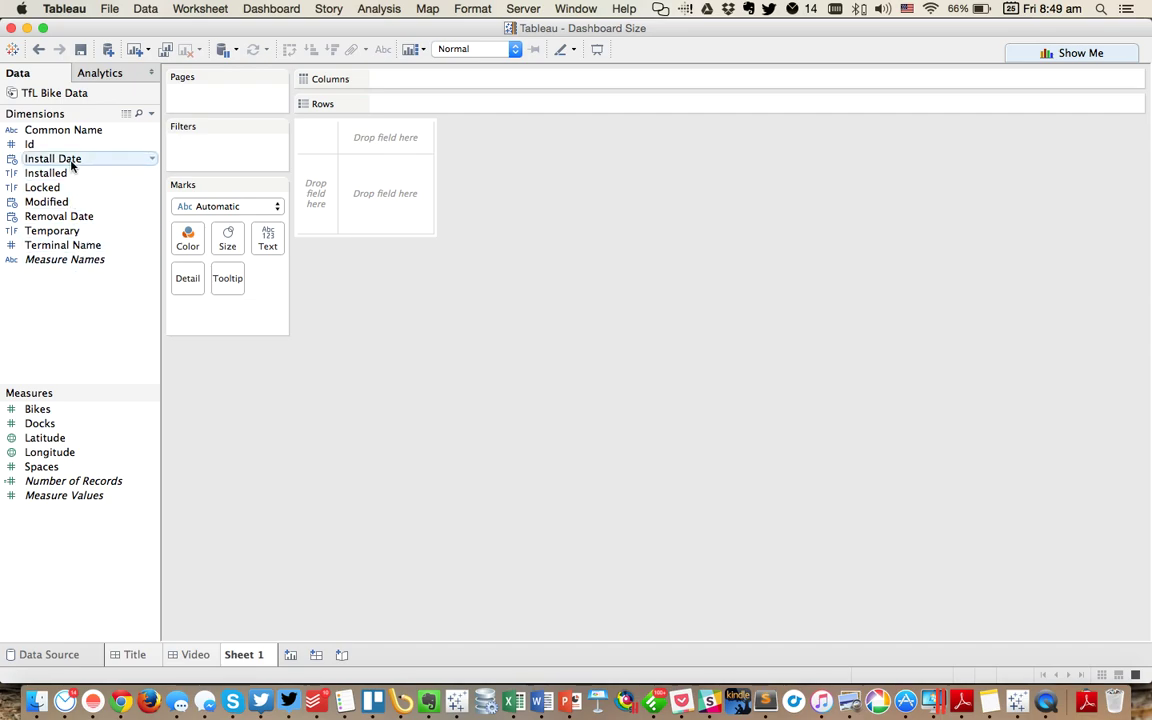
pyautogui.moveTo(71, 166); pyautogui.dragTo(490, 80)
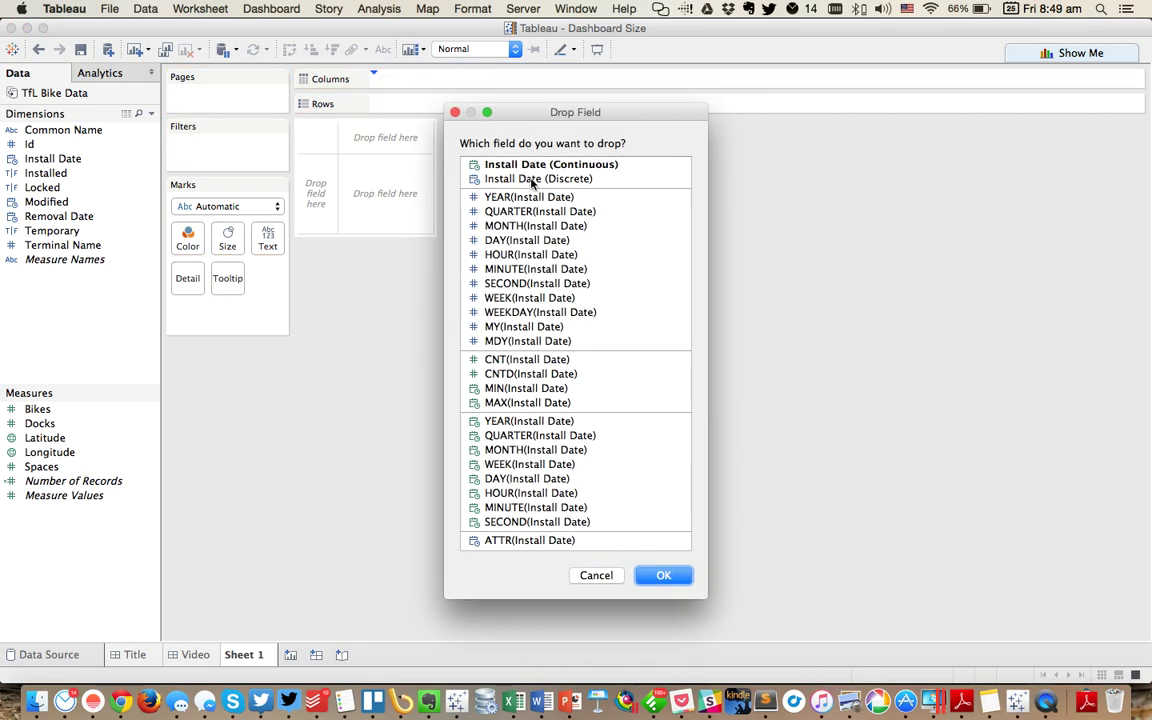
pyautogui.click(533, 466)
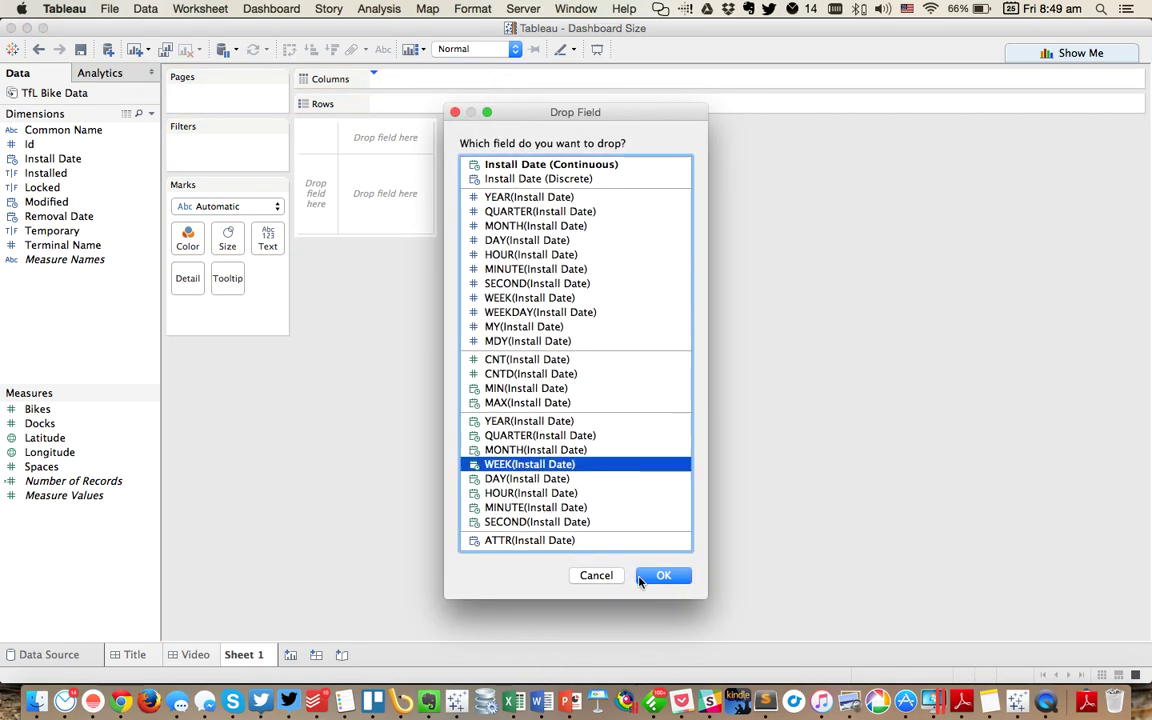
pyautogui.click(660, 575)
# Plot SUM(Bikes) on Rows as a running total quick table calculation.
pyautogui.moveTo(90, 412); pyautogui.dragTo(485, 106)
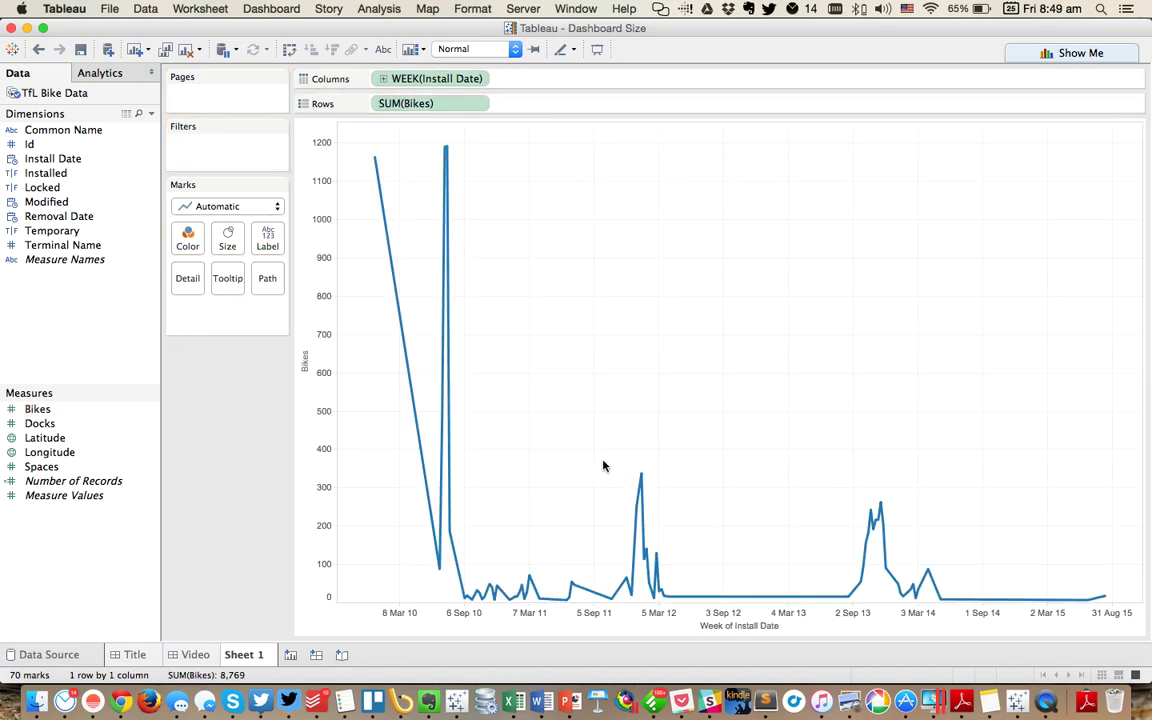
pyautogui.click(477, 104)
pyautogui.moveTo(500, 361)
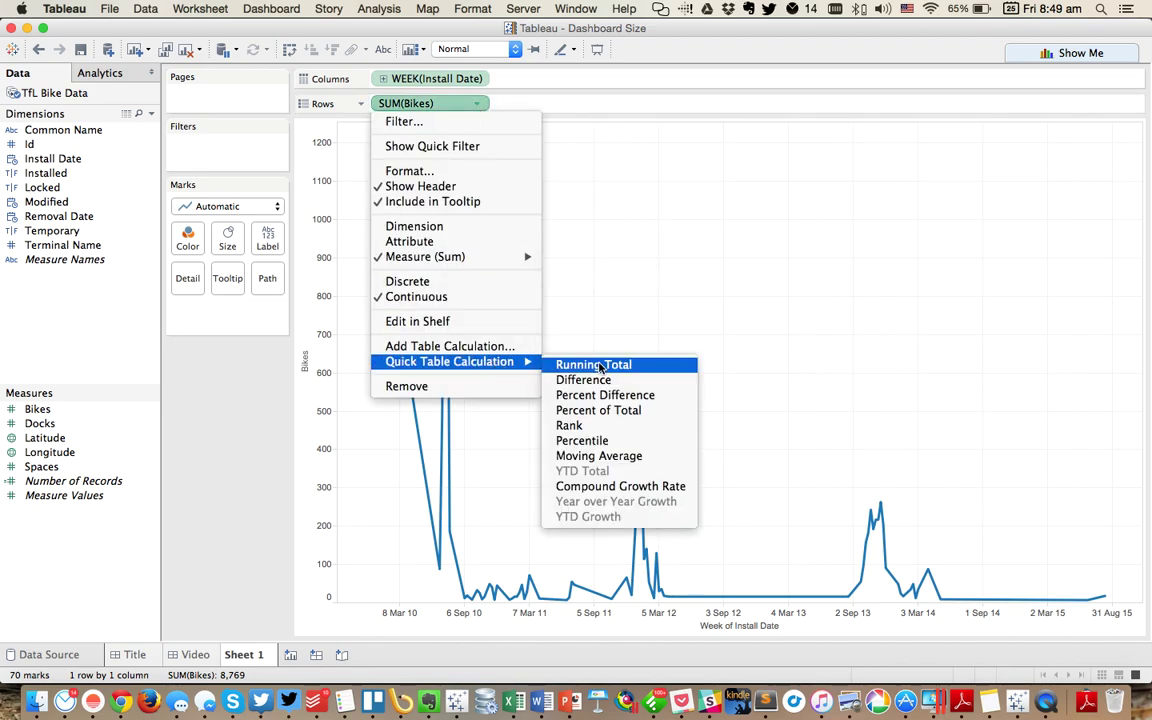
pyautogui.click(600, 365)
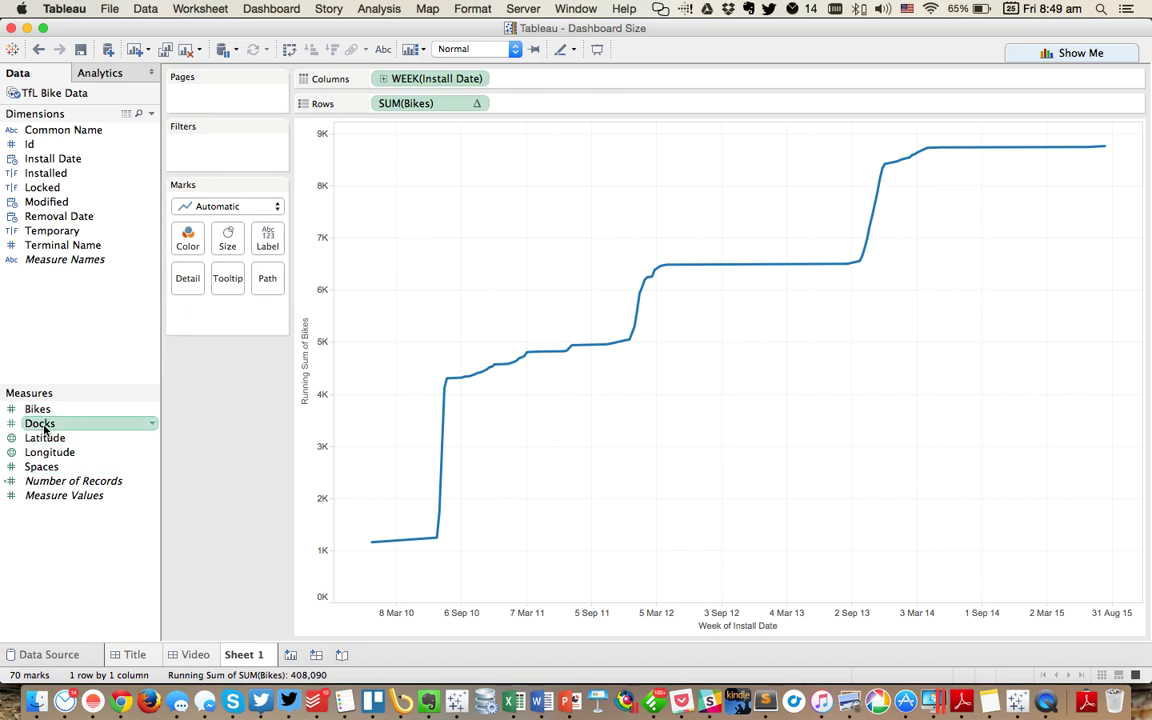
# Add Docks to the chart and convert SUM(Docks) to a running total.
pyautogui.moveTo(42, 424); pyautogui.dragTo(320, 258)
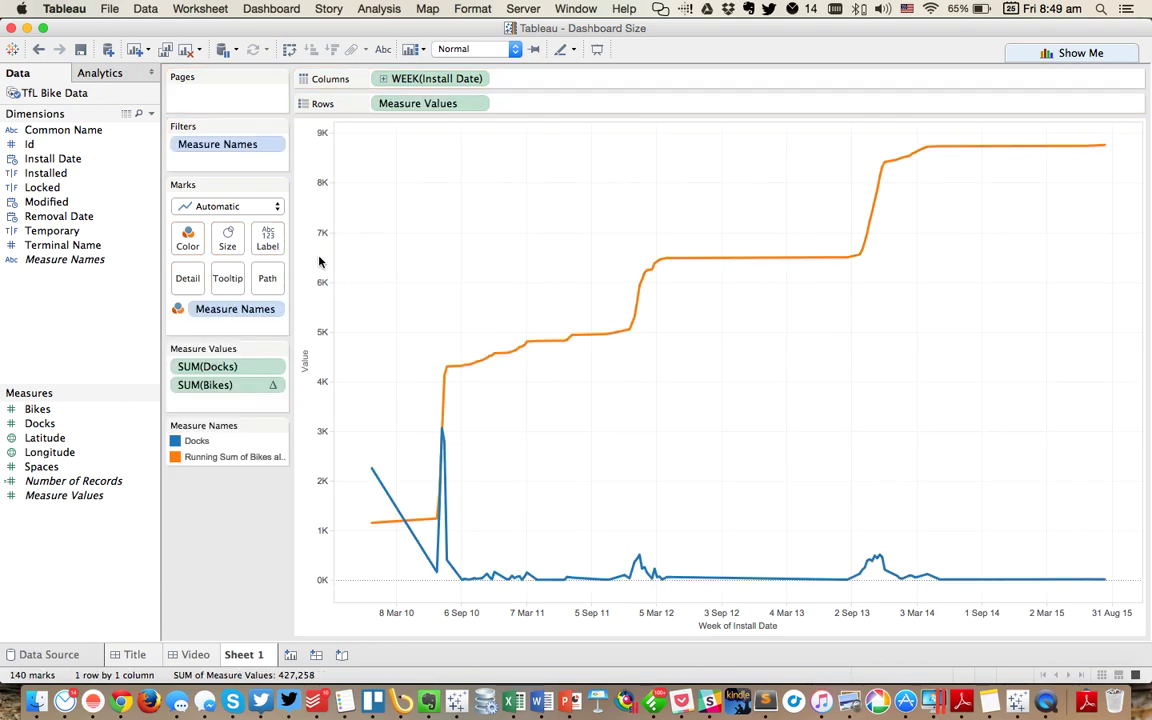
pyautogui.click(275, 368)
pyautogui.moveTo(327, 557)
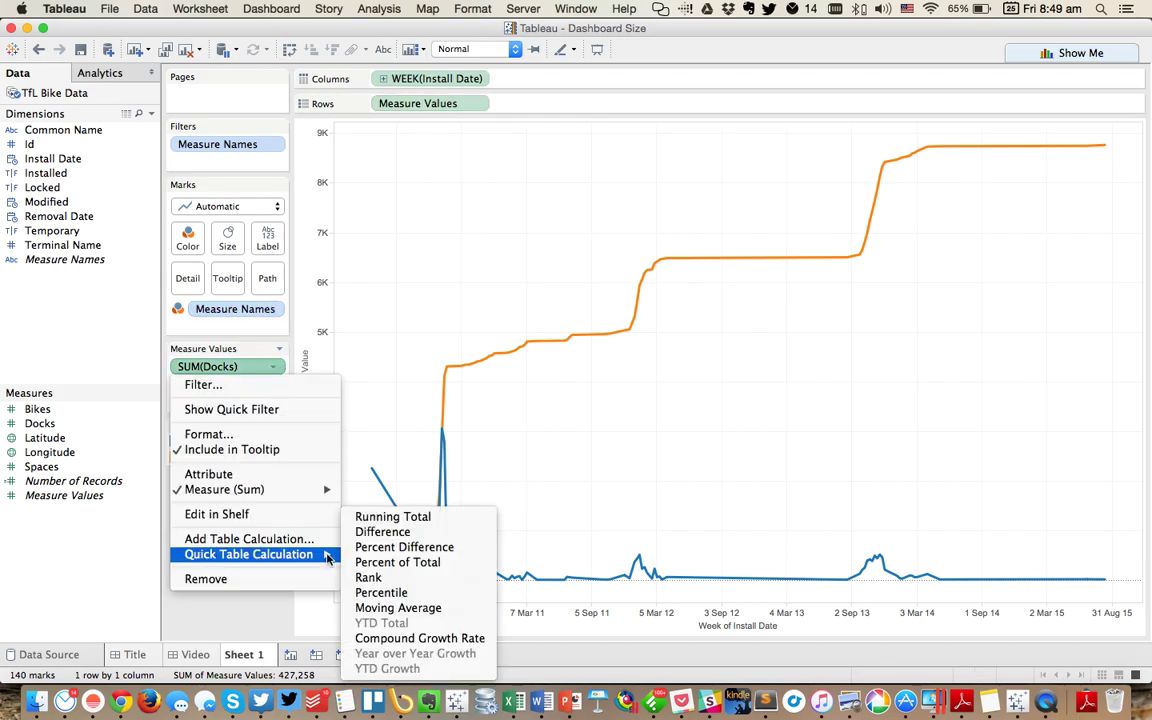
pyautogui.click(390, 516)
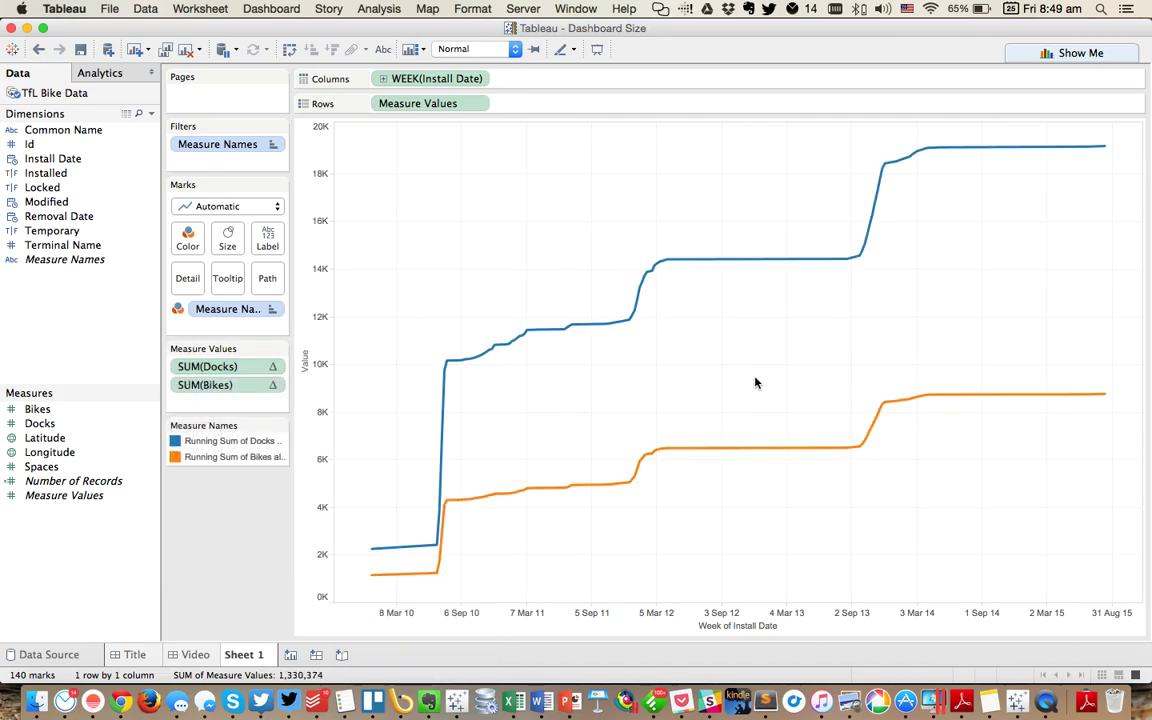
# Show value labels only at the line ends, without start or overlapping labels.
pyautogui.click(267, 238)
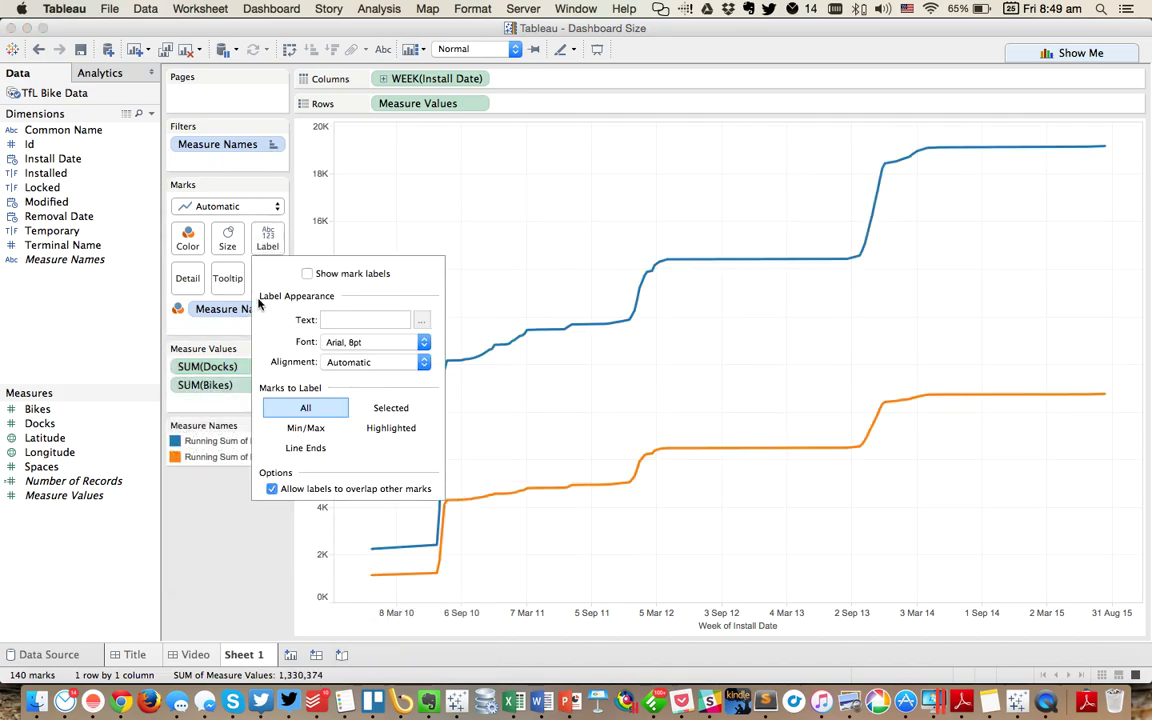
pyautogui.click(305, 448)
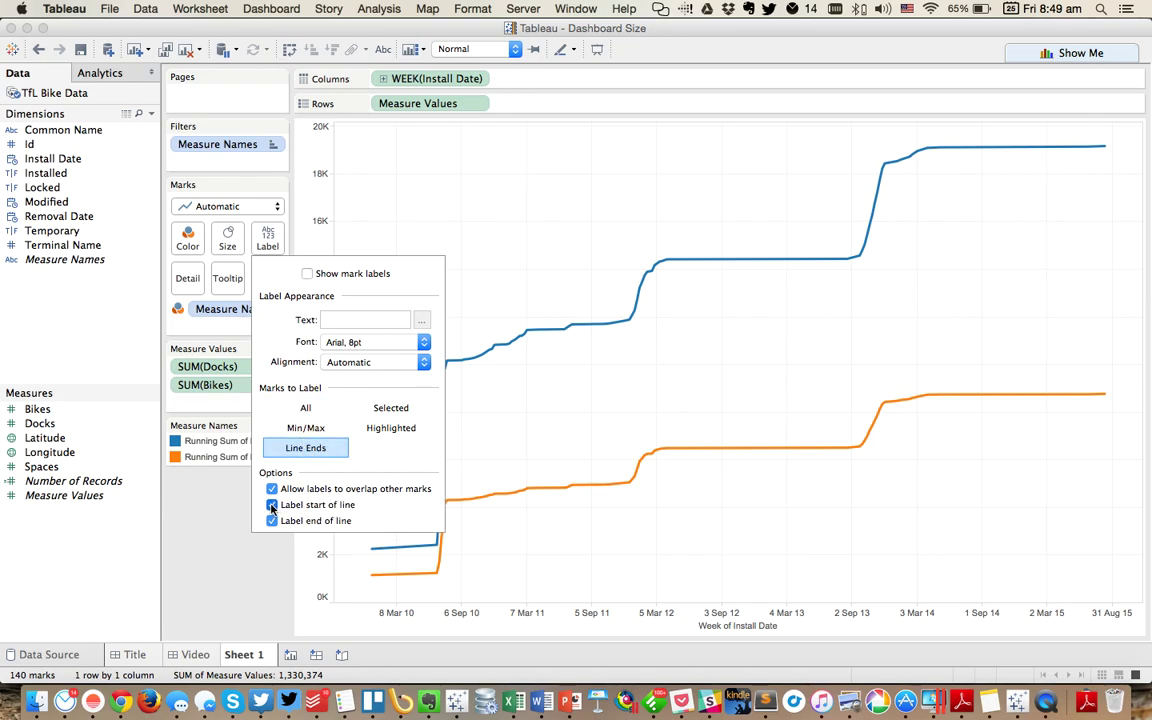
pyautogui.click(271, 505)
pyautogui.click(271, 489)
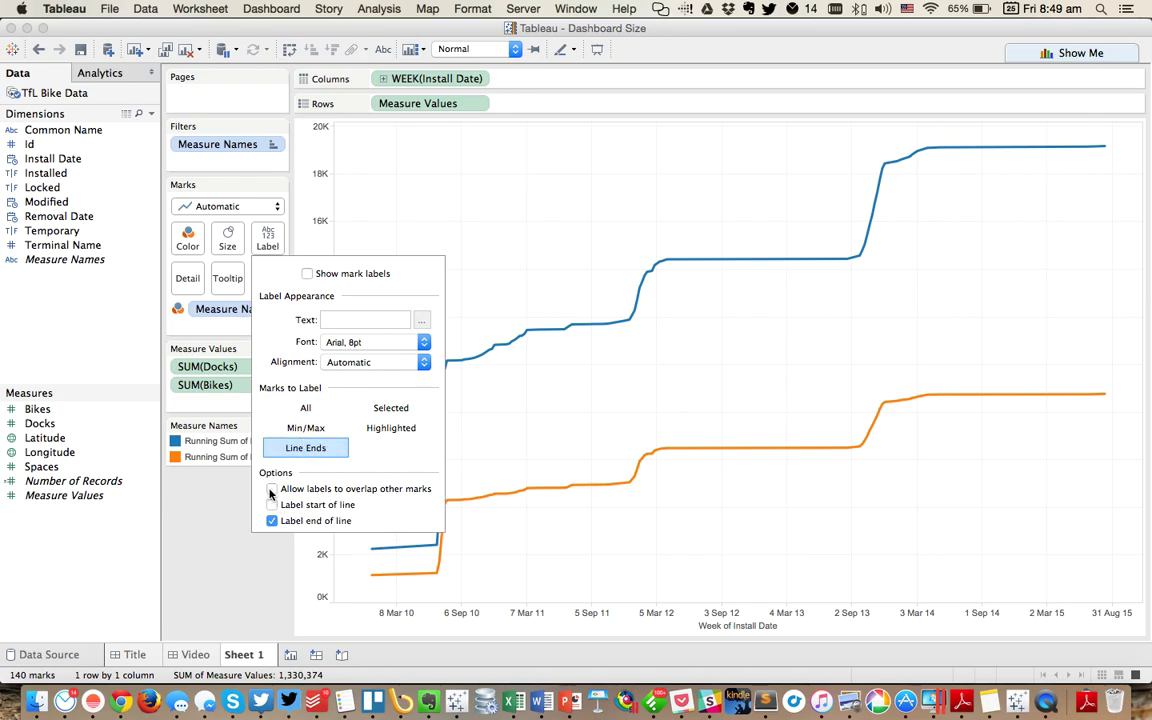
pyautogui.click(308, 274)
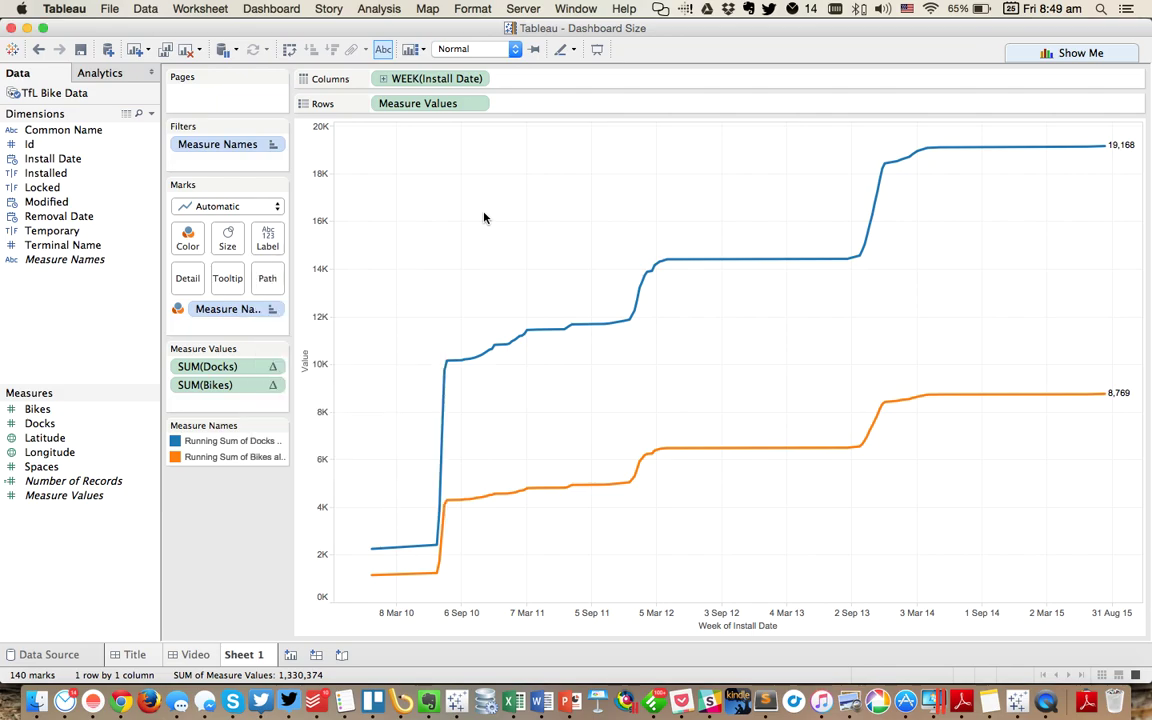
# Remove the Value and Week of Install Date axis titles.
pyautogui.moveTo(1118, 148)
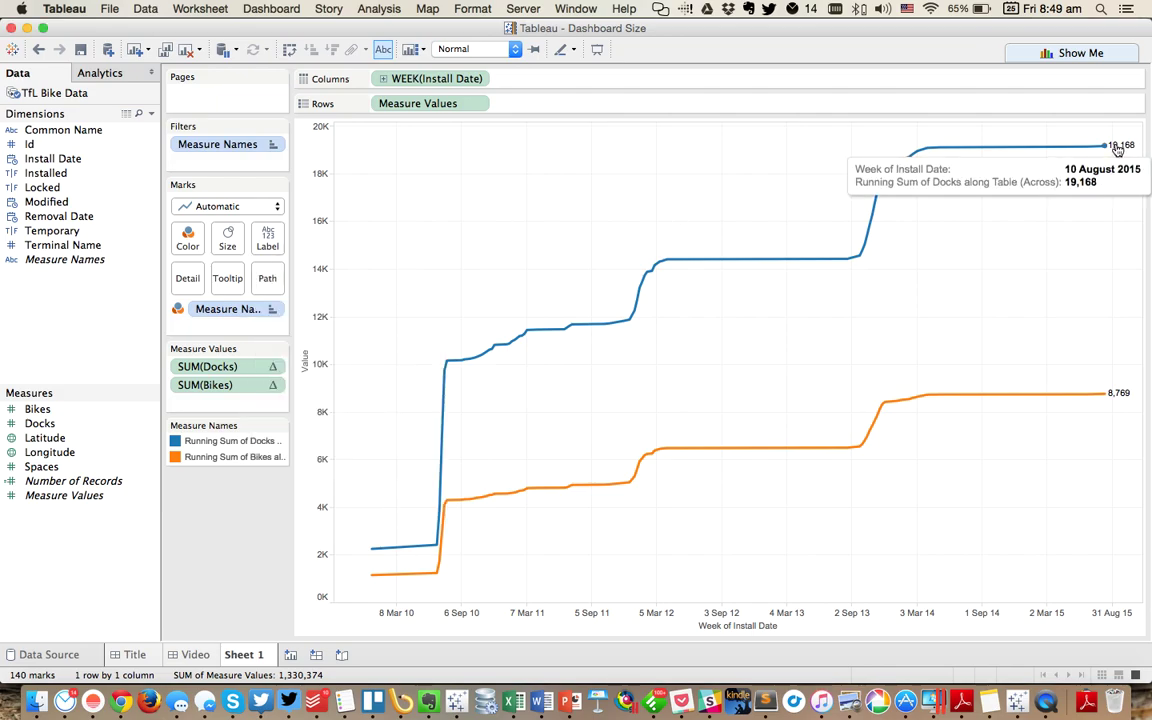
pyautogui.moveTo(1118, 396)
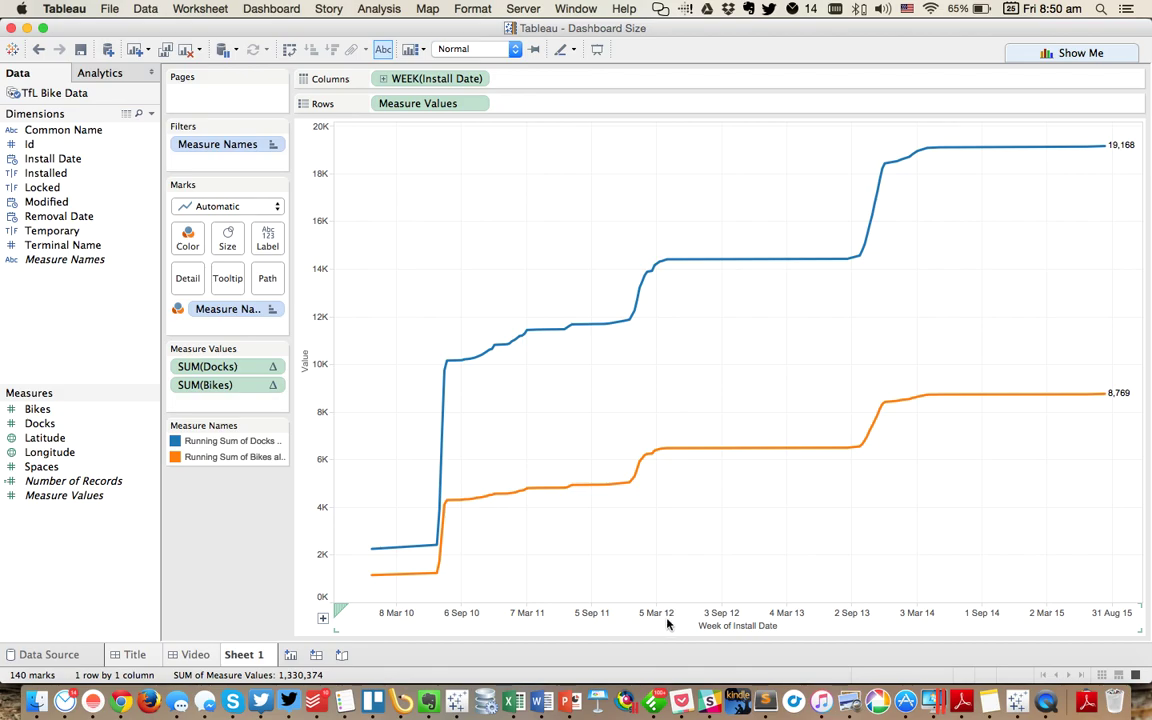
pyautogui.click(316, 411)
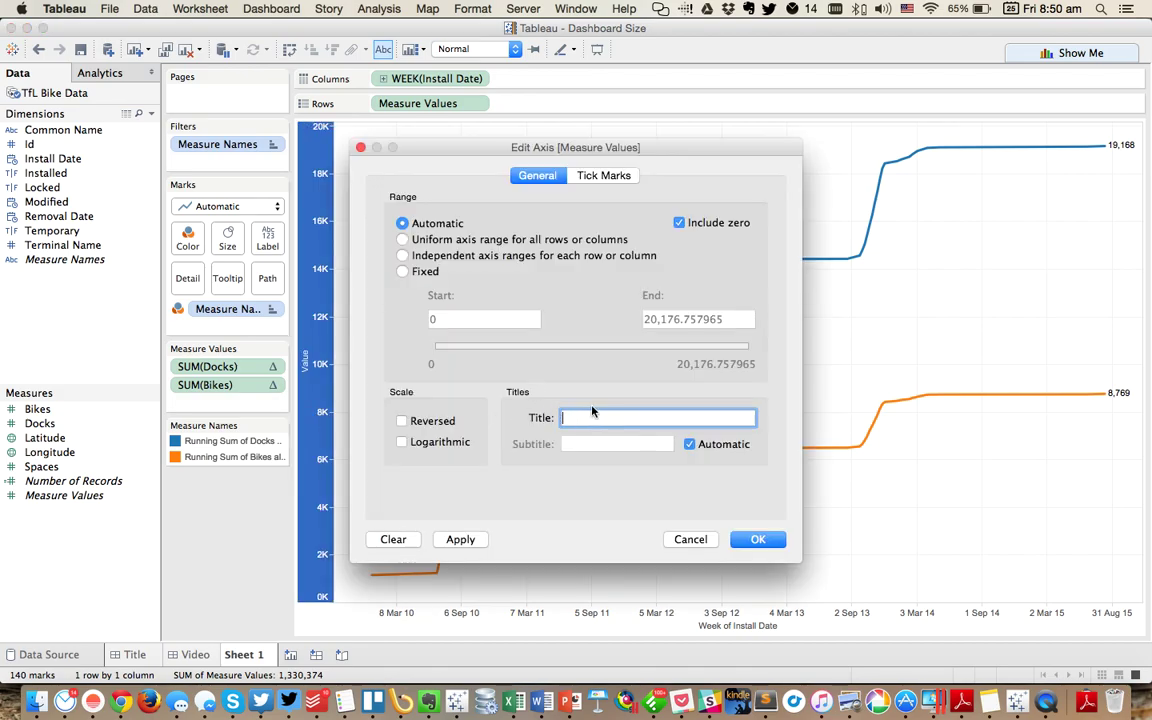
pyautogui.press('Return')
pyautogui.click(614, 630)
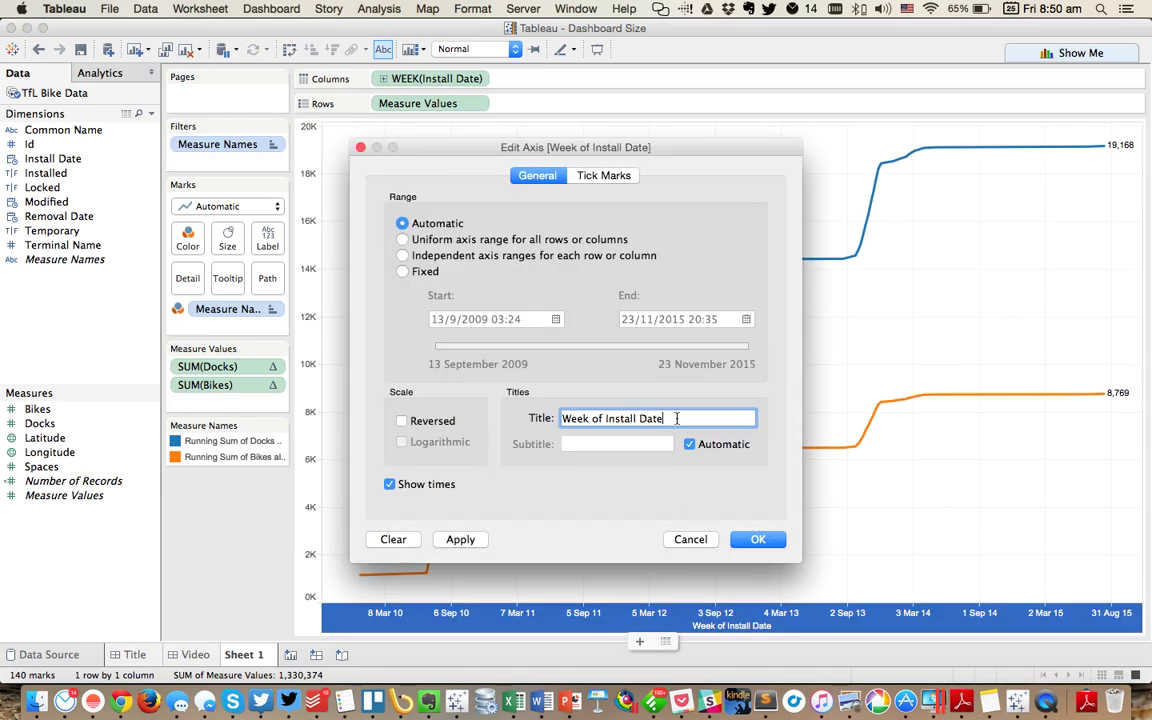
pyautogui.press('BackSpace')
pyautogui.press('Return')
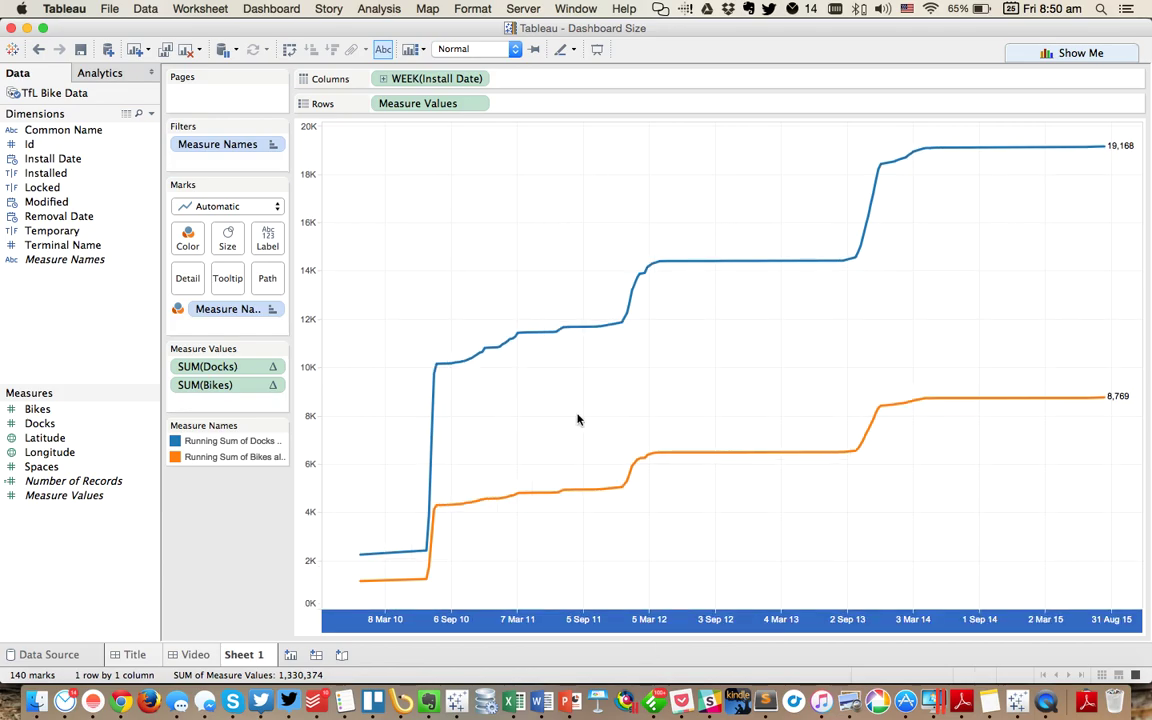
# Rename the sheet 'Bike Plan Growth' and add a new blank worksheet.
pyautogui.doubleClick(245, 654)
pyautogui.write('Bike')
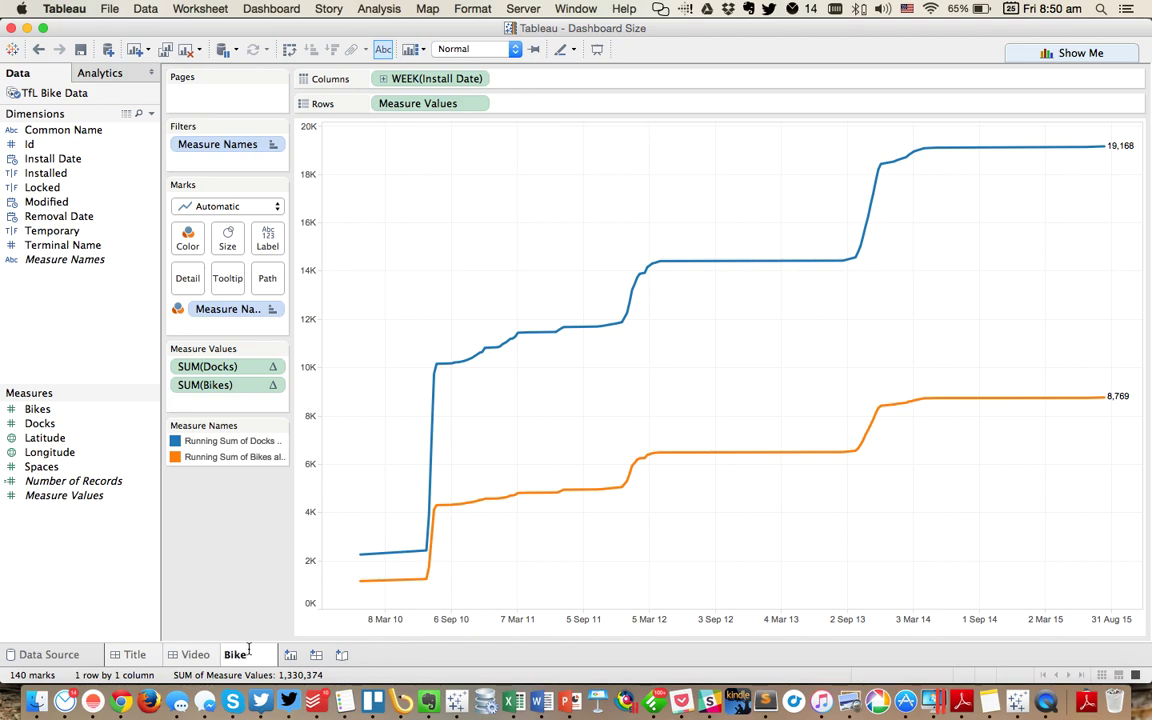
pyautogui.write(' Plan')
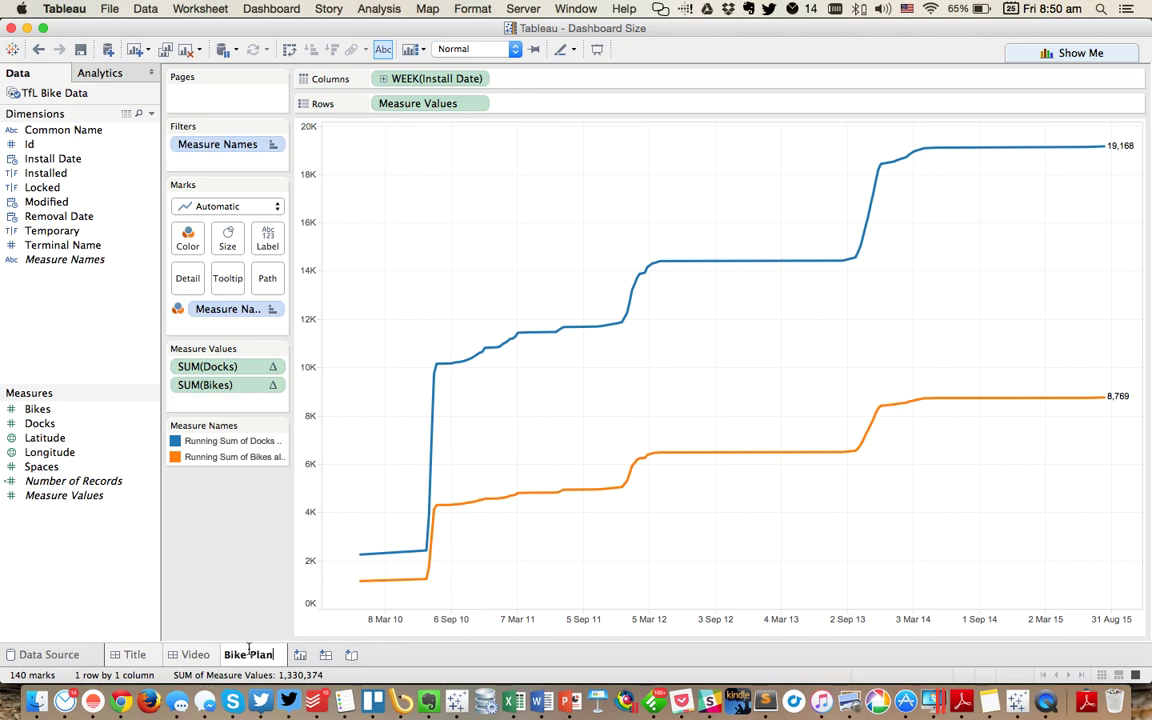
pyautogui.write(' Growth')
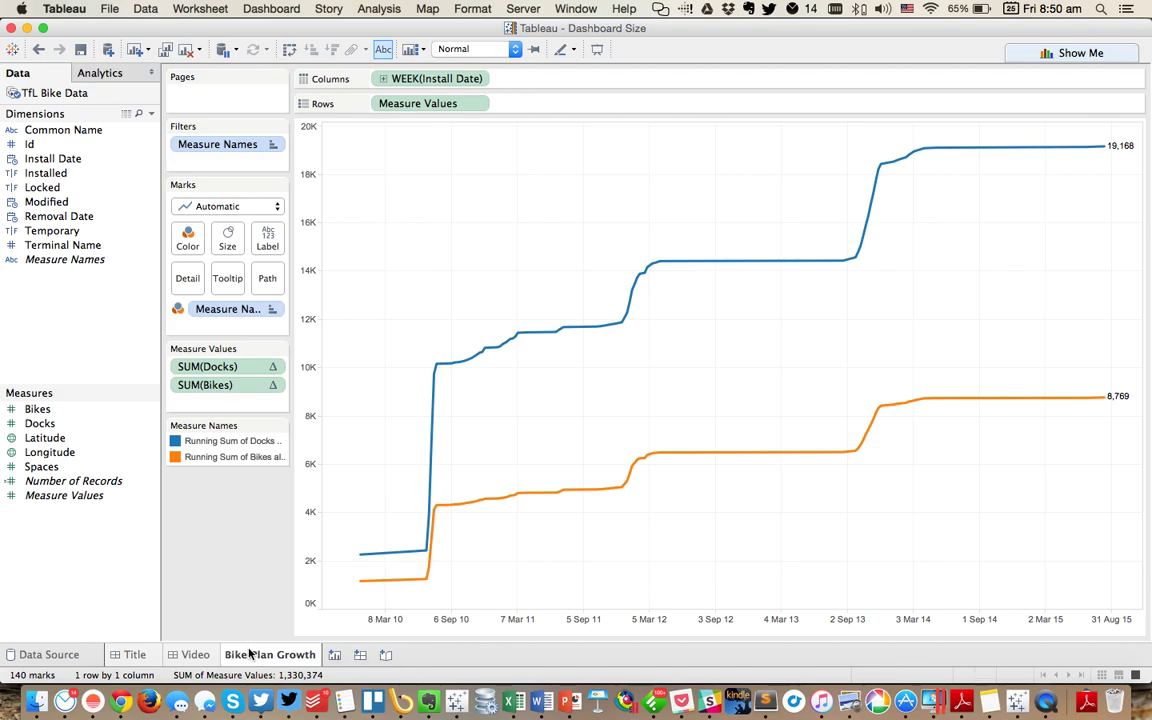
pyautogui.press('Return')
pyautogui.click(359, 654)
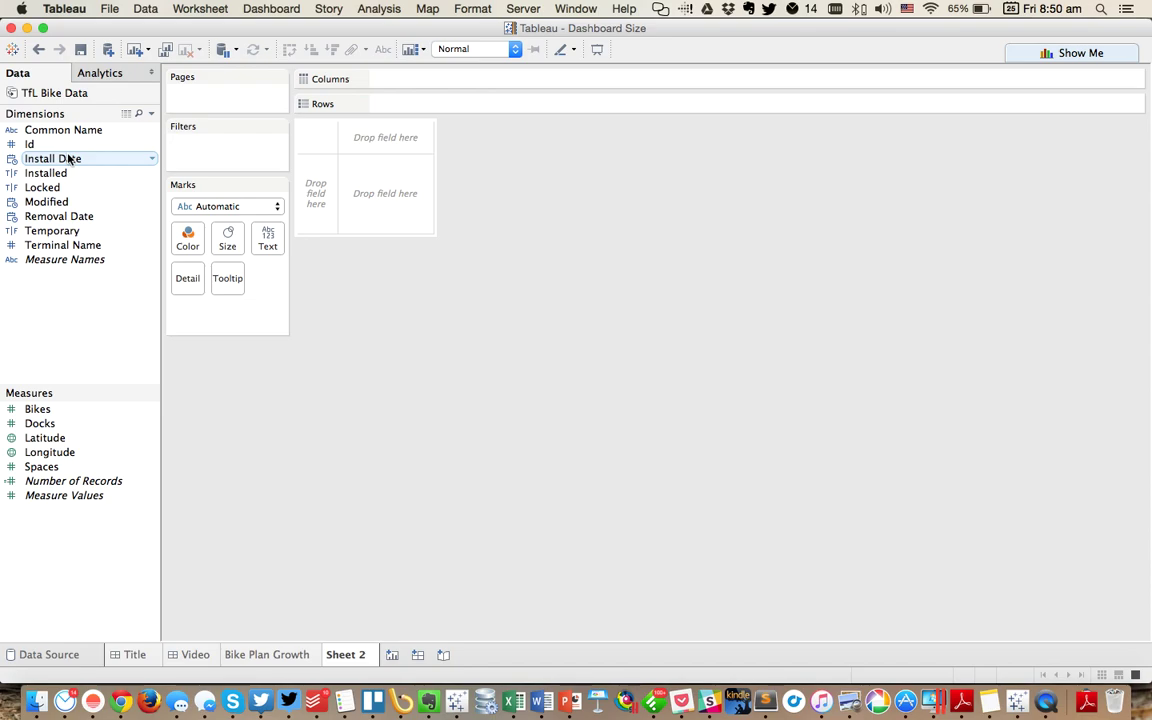
# Chart SUM(Bikes) by weekday of Install Date as bars.
pyautogui.moveTo(68, 161); pyautogui.dragTo(414, 80)
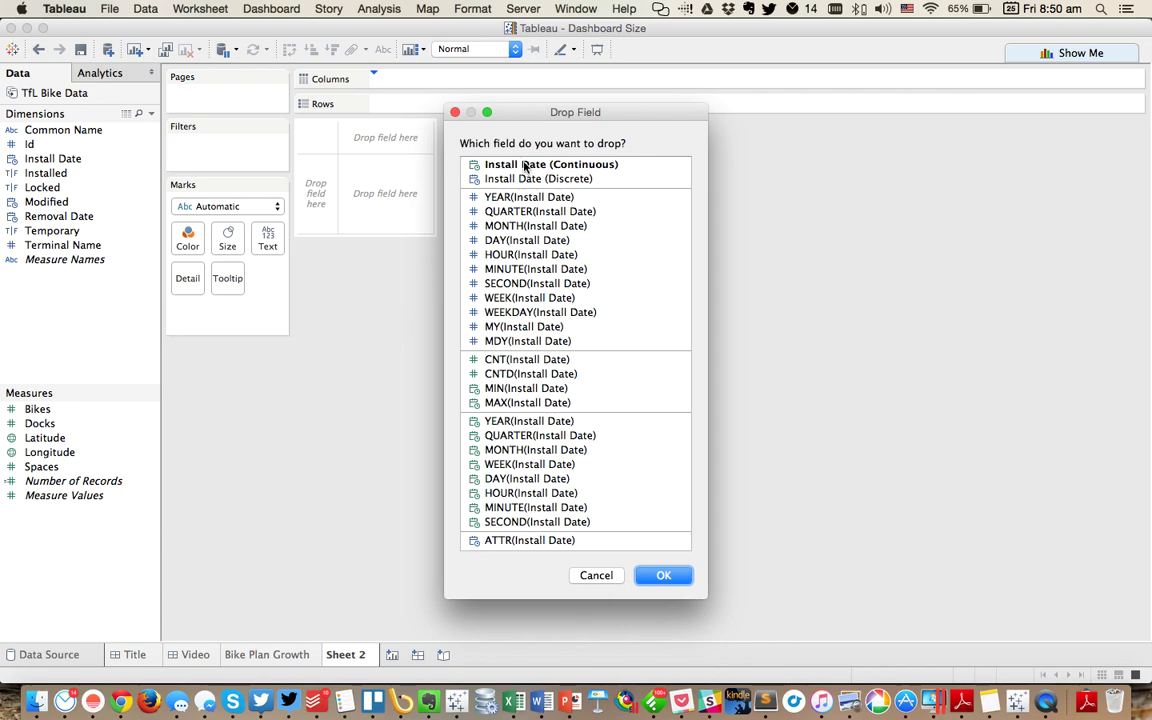
pyautogui.click(515, 312)
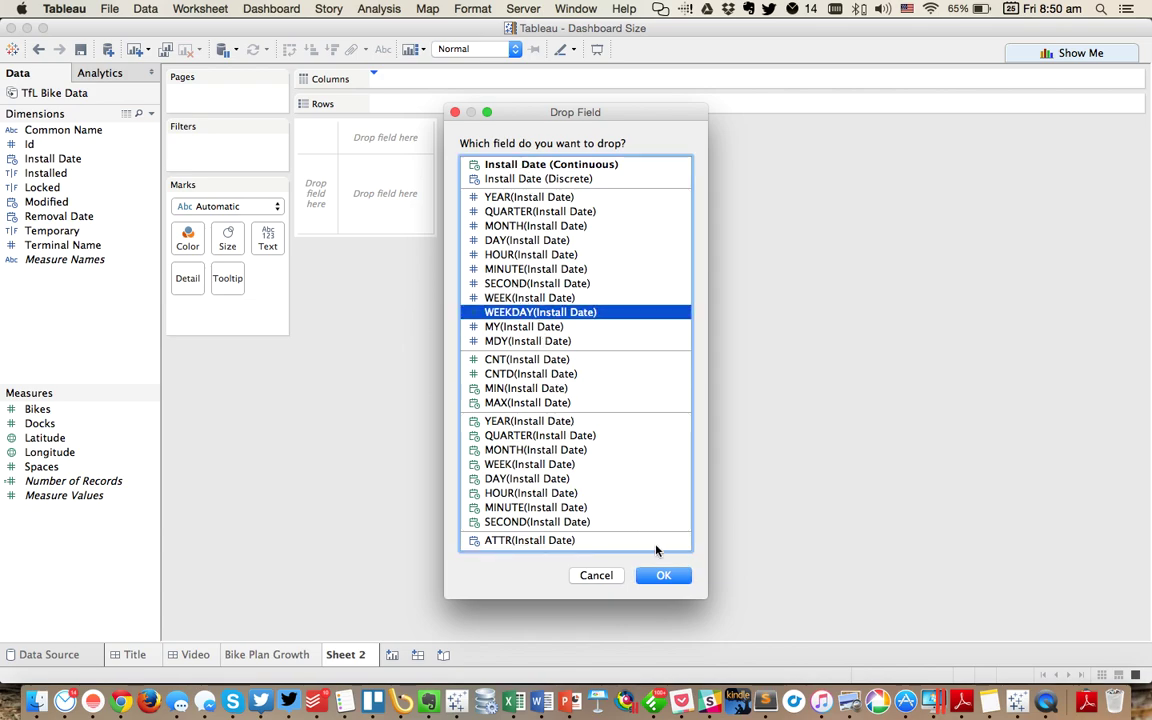
pyautogui.click(663, 575)
pyautogui.moveTo(53, 410); pyautogui.dragTo(440, 104)
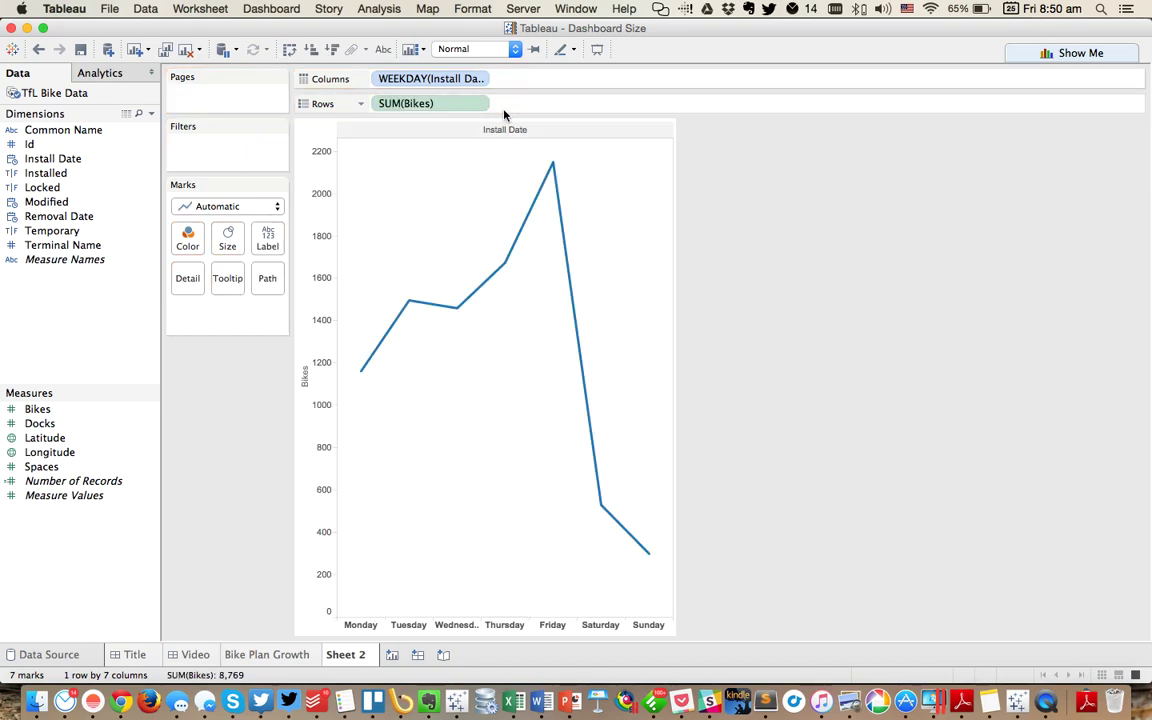
pyautogui.click(210, 206)
pyautogui.click(195, 227)
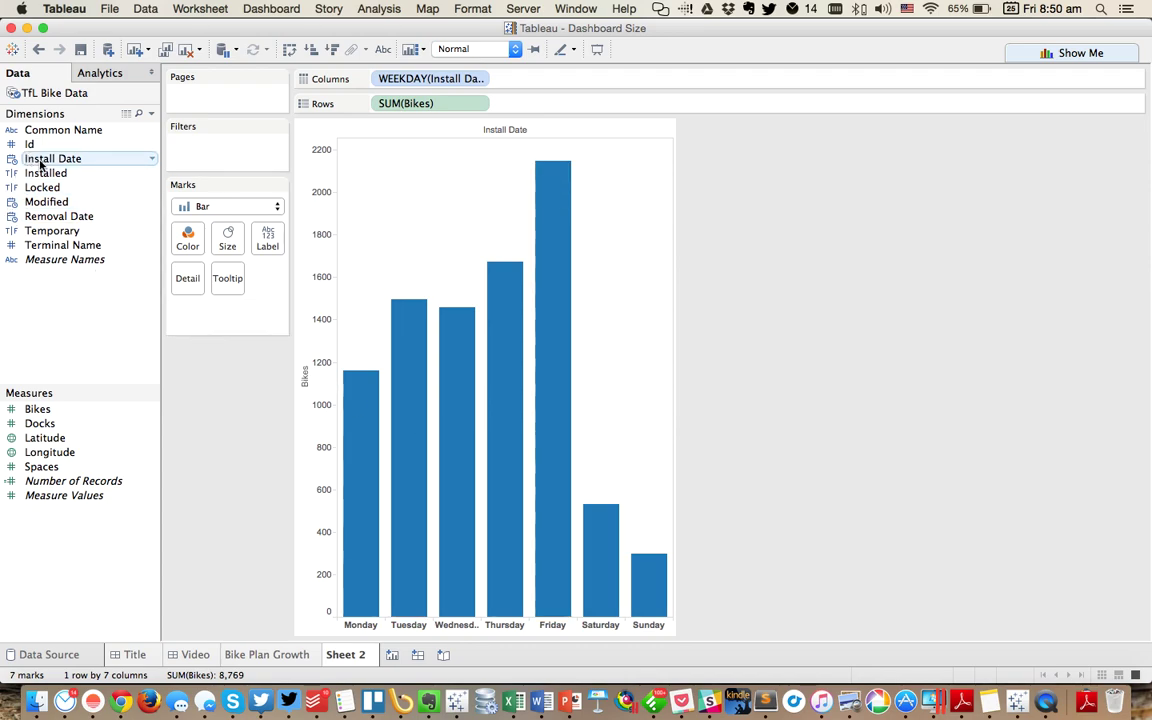
# Colour the bars by install year, sort the year legend descending, and name the sheet 'Day of Install'.
pyautogui.moveTo(42, 163); pyautogui.dragTo(182, 238)
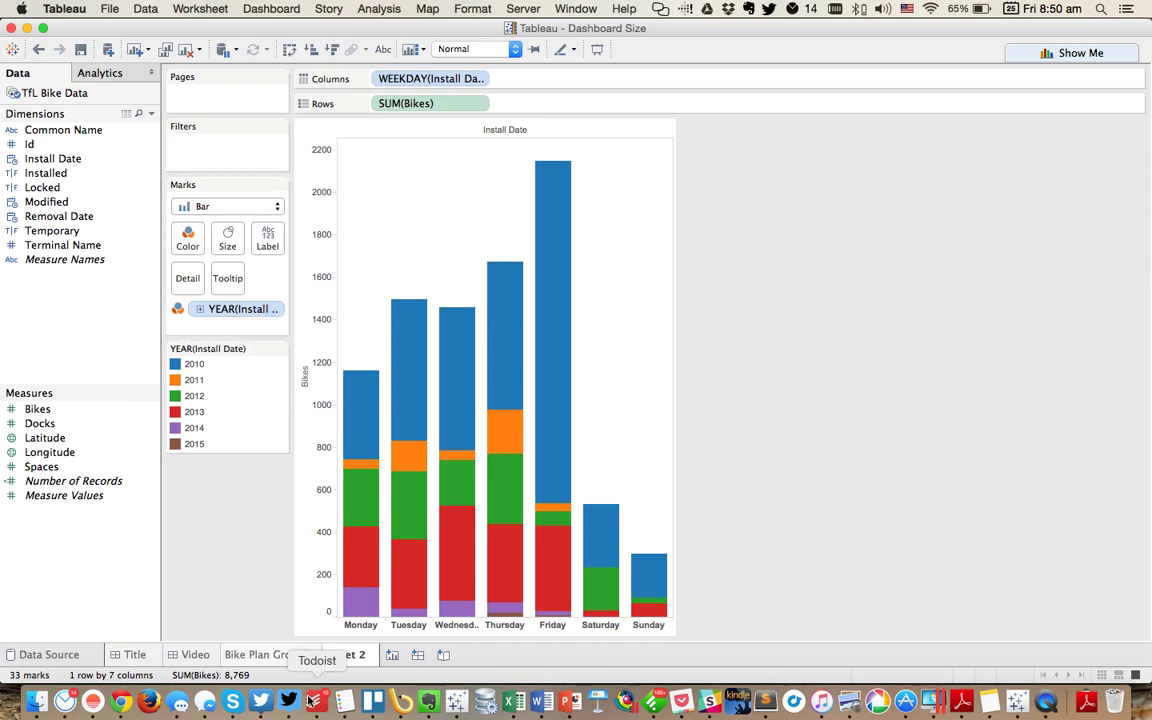
pyautogui.click(266, 654)
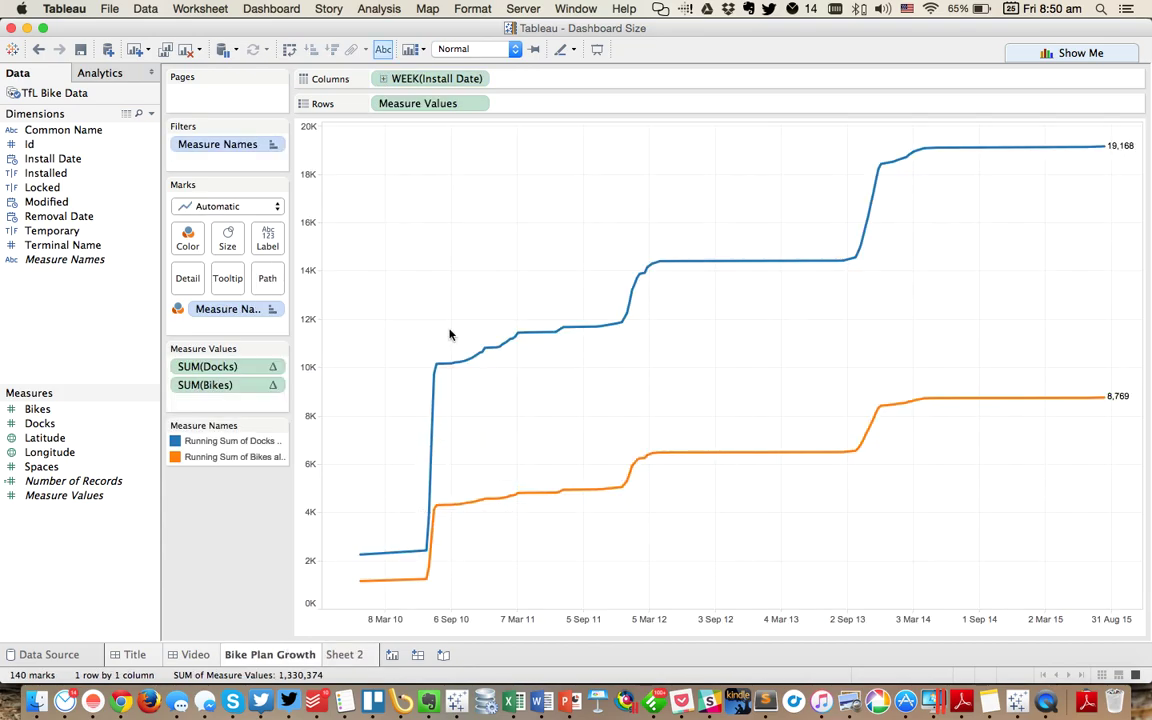
pyautogui.click(345, 655)
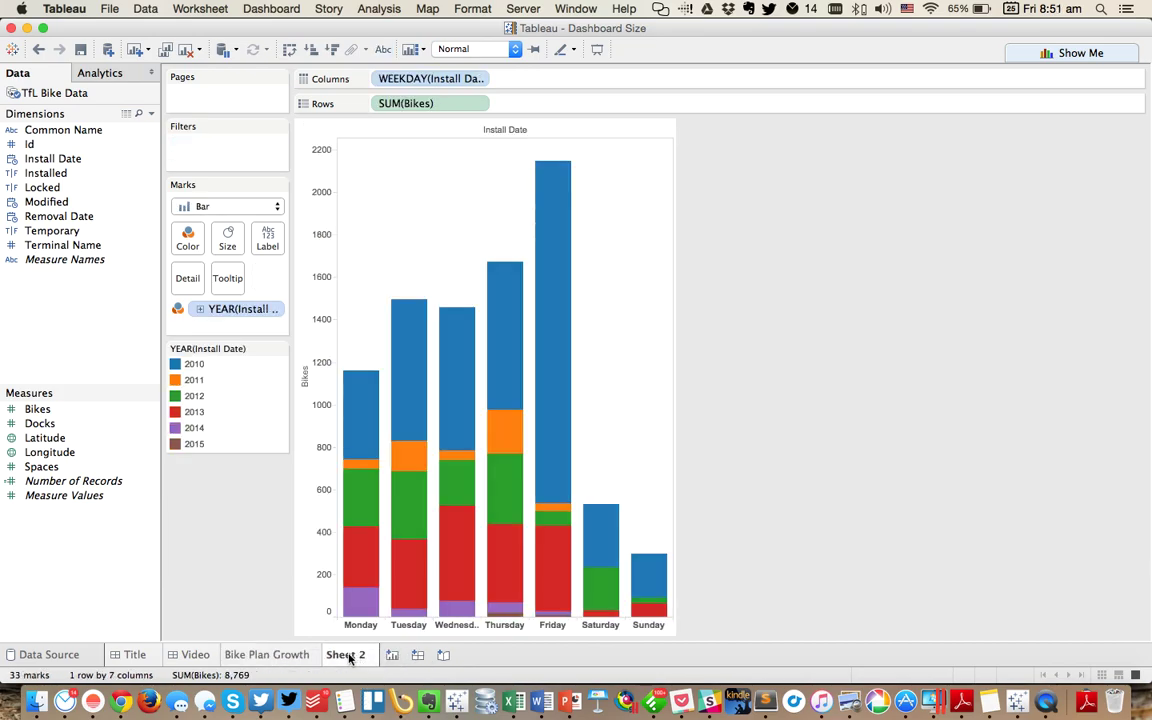
pyautogui.click(280, 349)
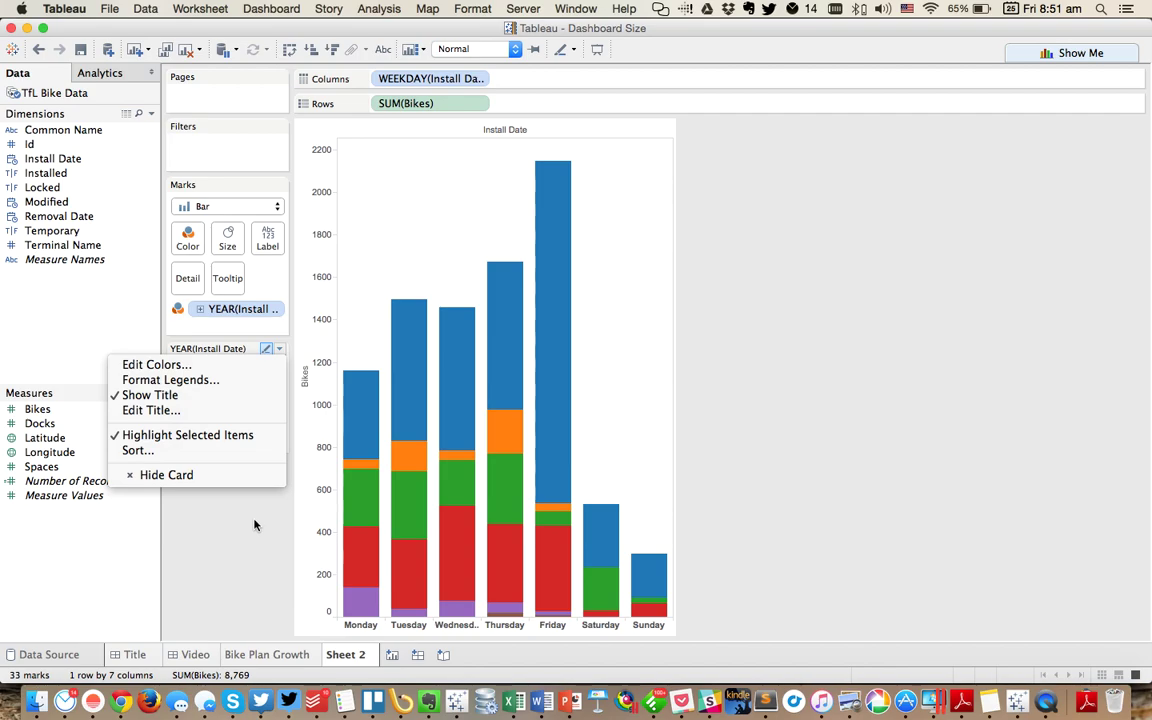
pyautogui.click(230, 456)
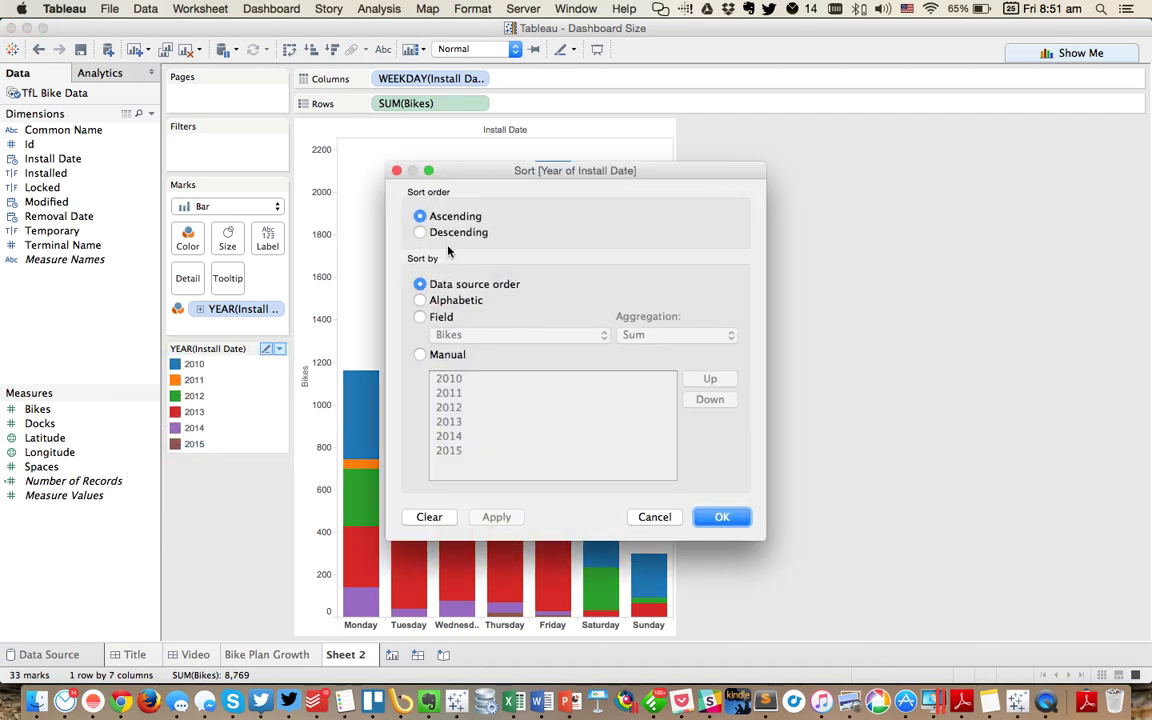
pyautogui.click(450, 234)
pyautogui.click(722, 517)
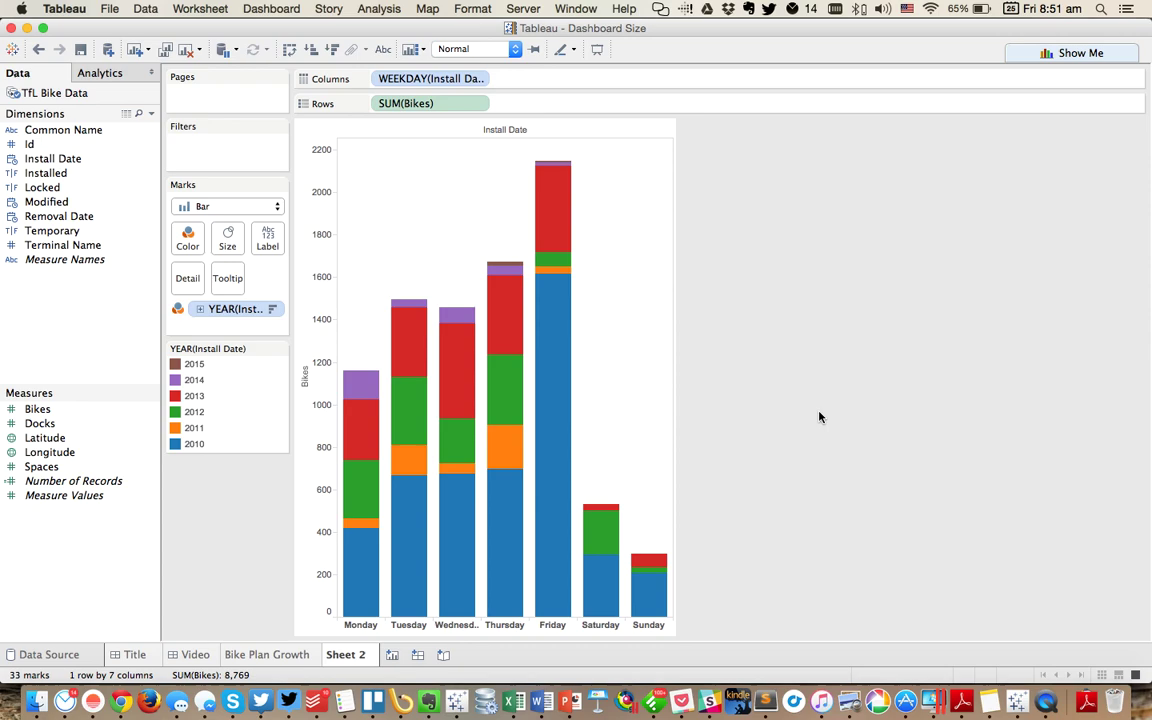
pyautogui.doubleClick(340, 660)
pyautogui.write('Day of Install')
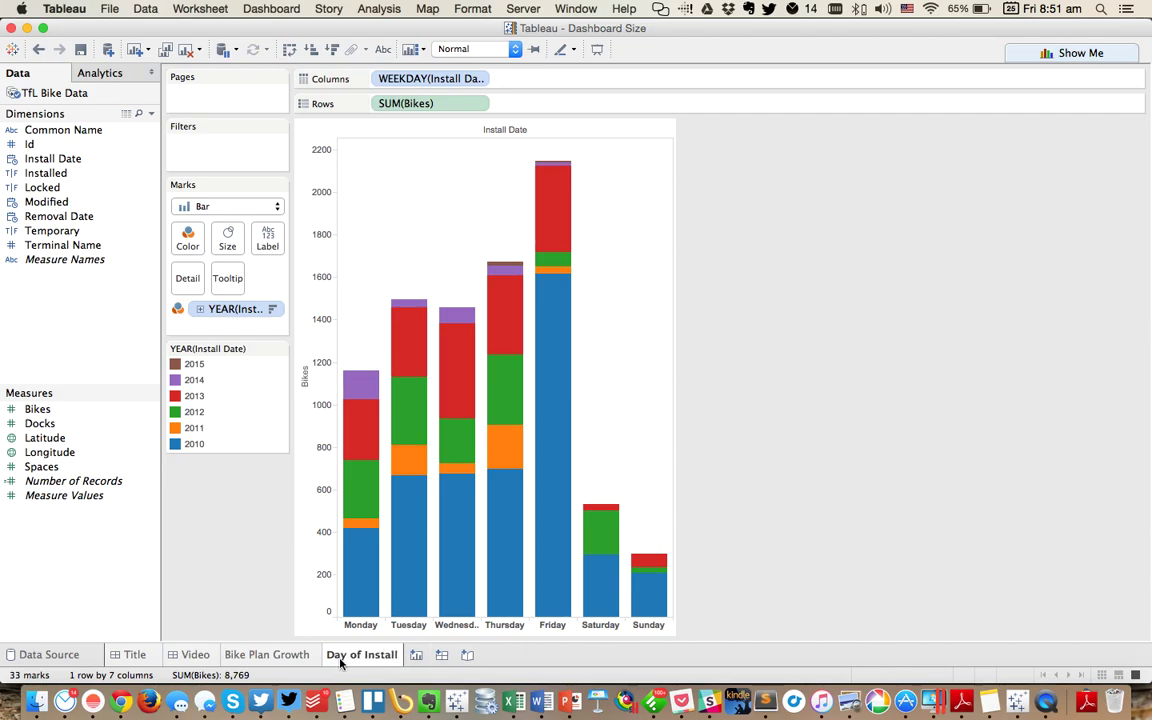
# On a new sheet, map Latitude and Longitude with one point per station Common Name.
pyautogui.click(421, 656)
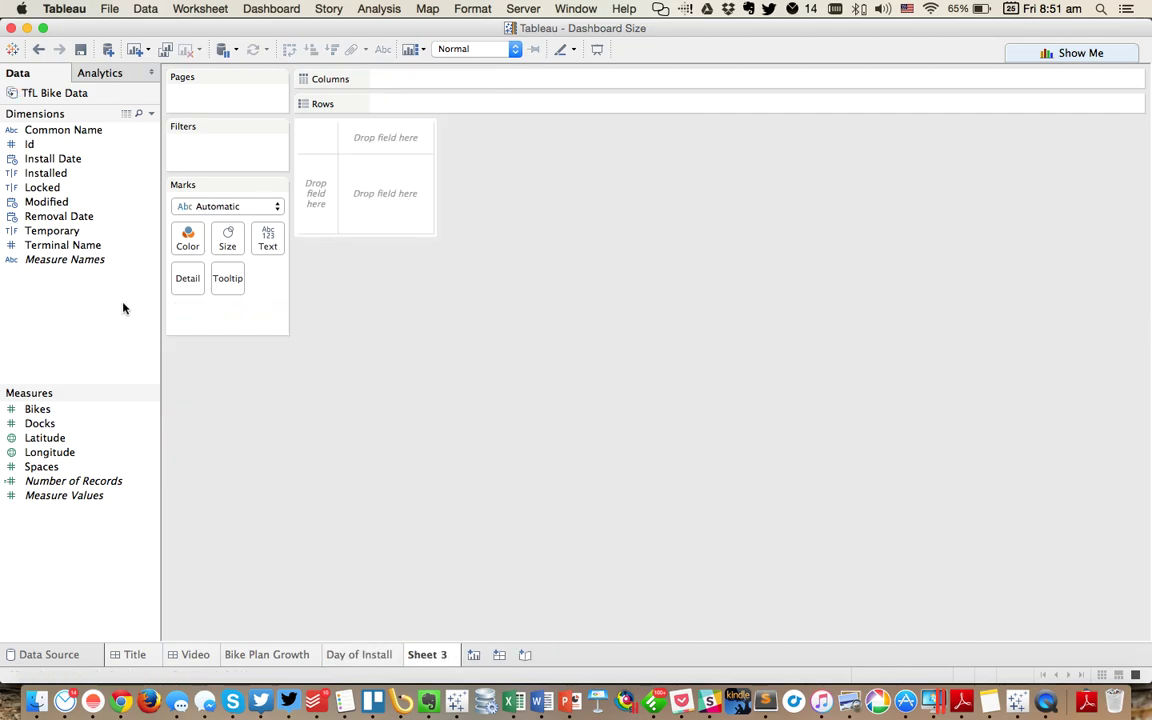
pyautogui.doubleClick(44, 438)
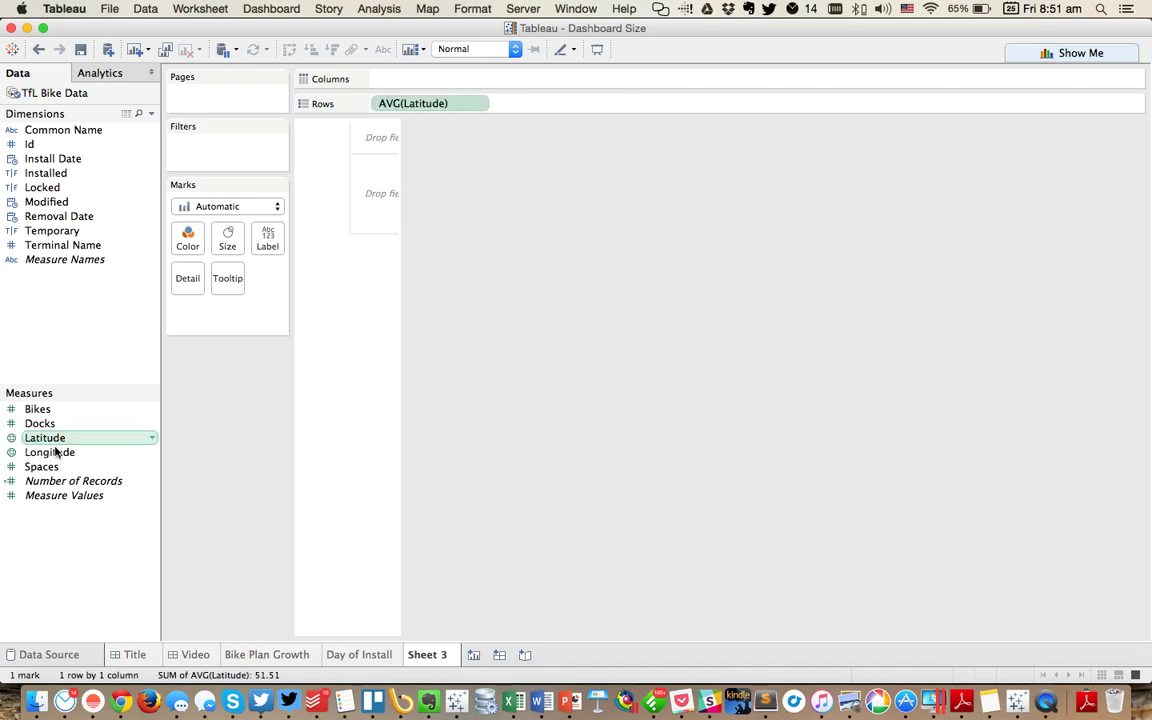
pyautogui.doubleClick(50, 452)
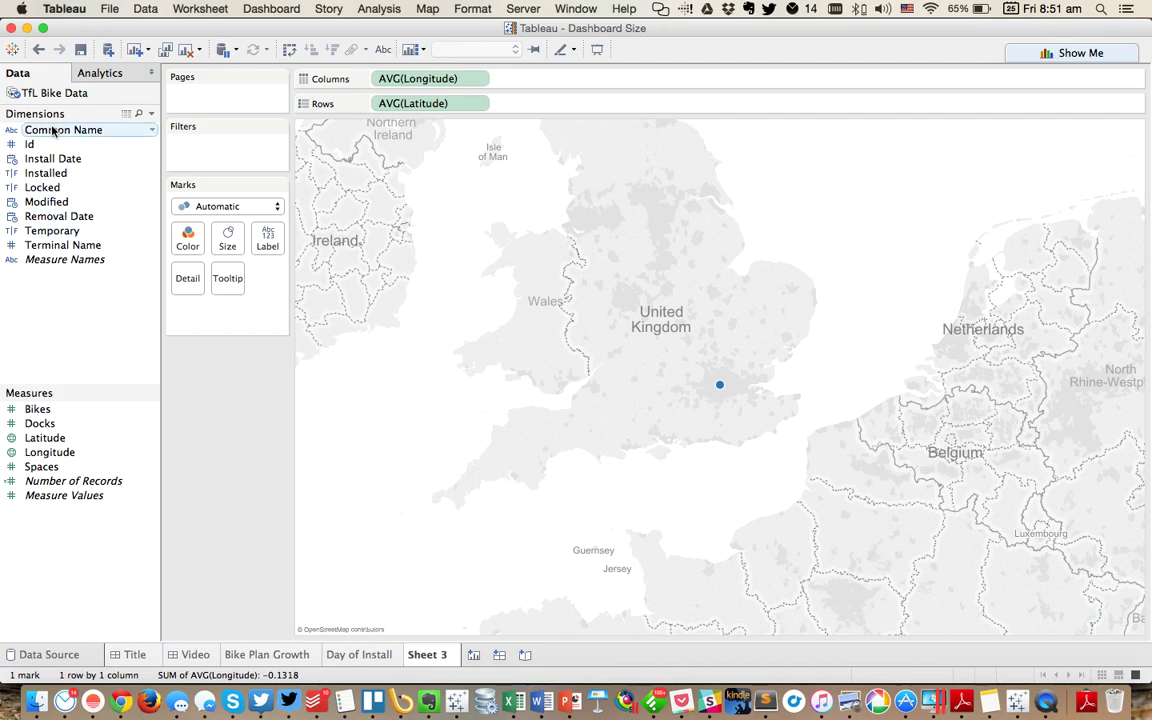
pyautogui.moveTo(52, 132); pyautogui.dragTo(187, 279)
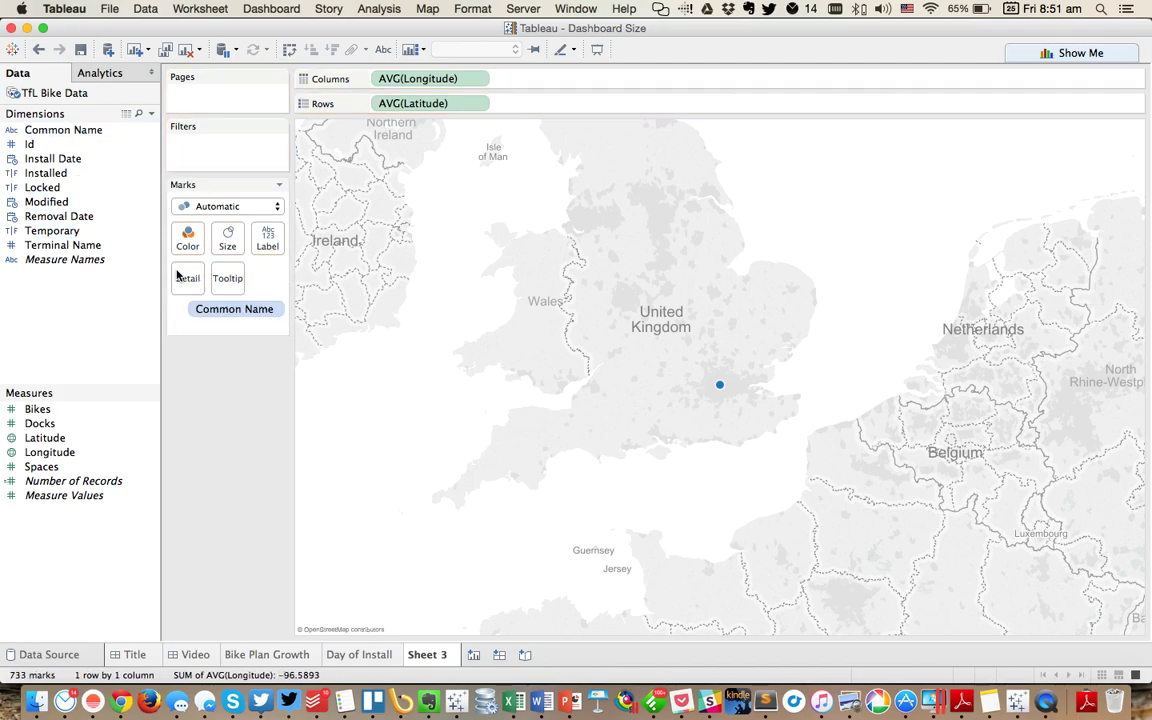
# Colour the station points by install year, highlight each year 2010–2015, then clear the highlight.
pyautogui.moveTo(453, 310)
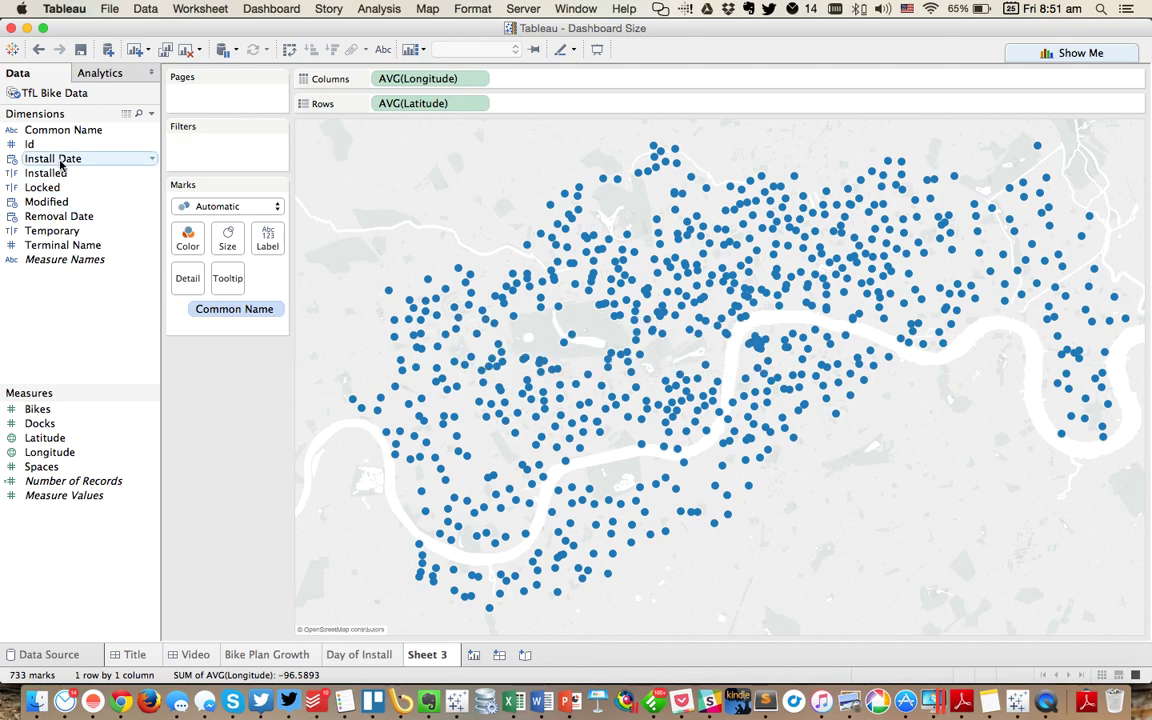
pyautogui.moveTo(60, 162); pyautogui.dragTo(195, 248)
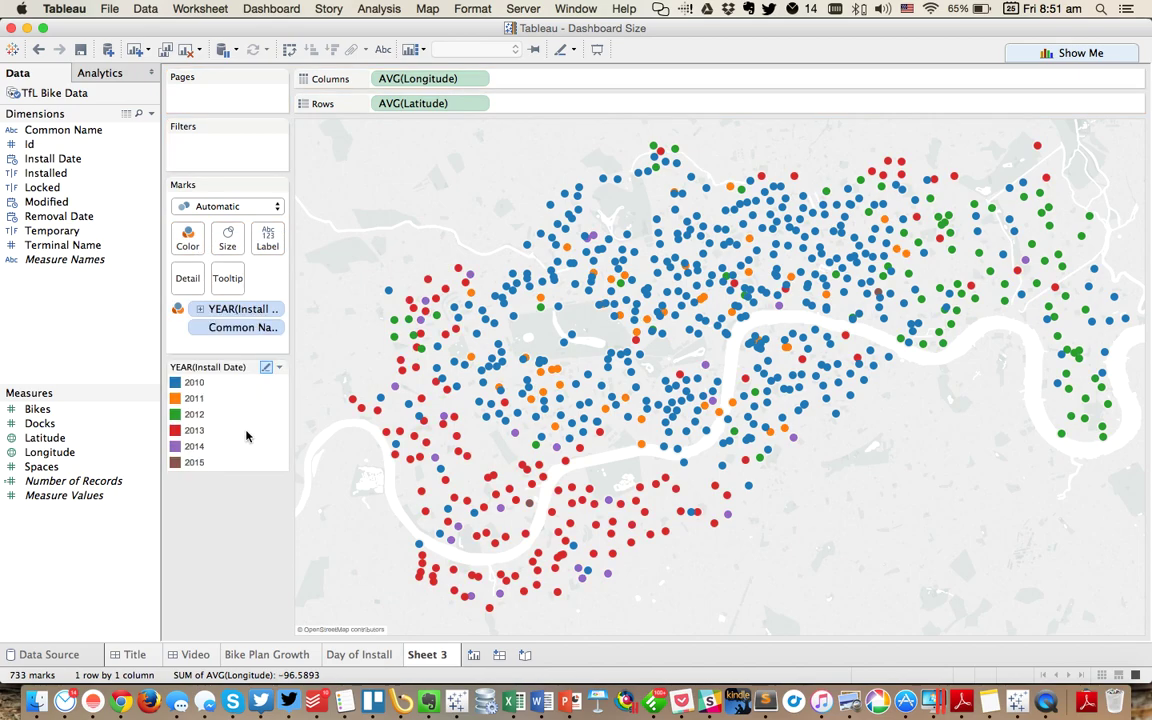
pyautogui.click(186, 383)
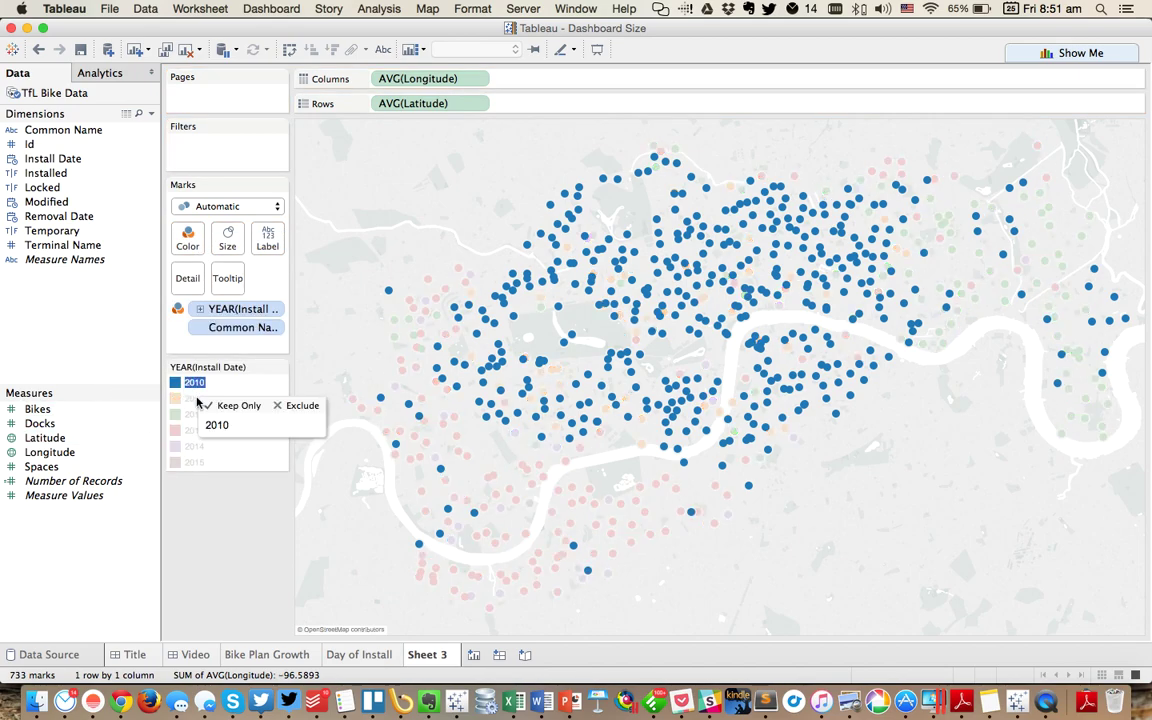
pyautogui.click(190, 398)
pyautogui.click(190, 414)
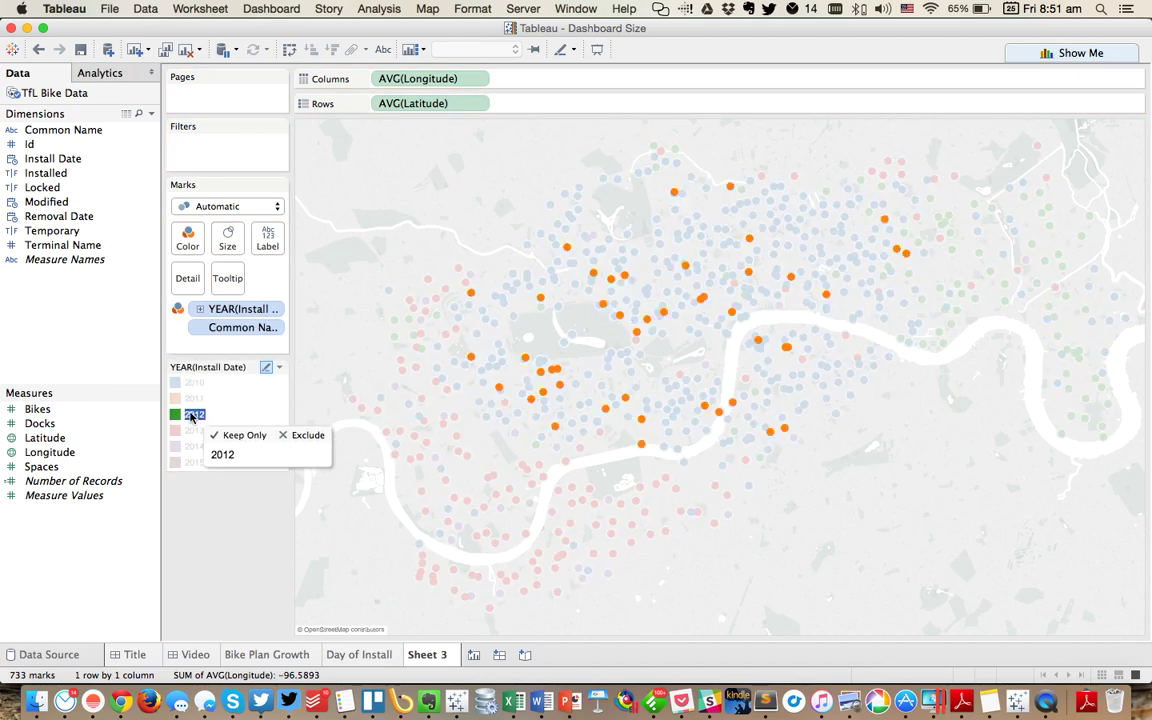
pyautogui.click(191, 430)
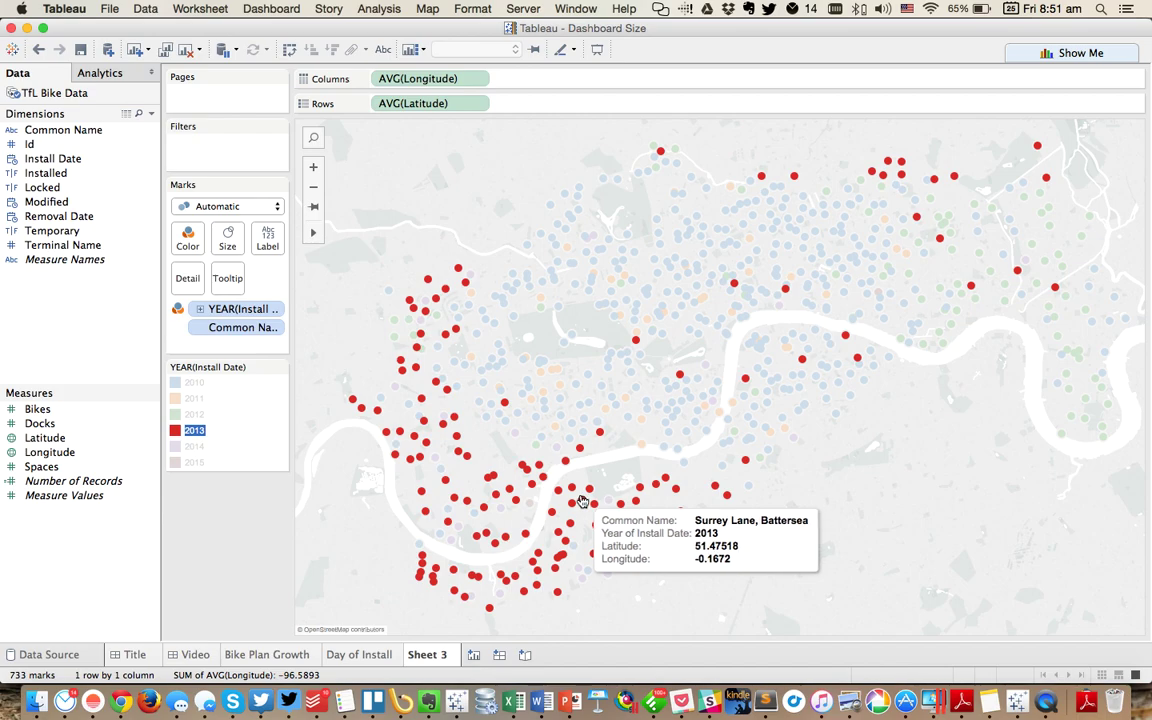
pyautogui.click(194, 447)
pyautogui.click(192, 463)
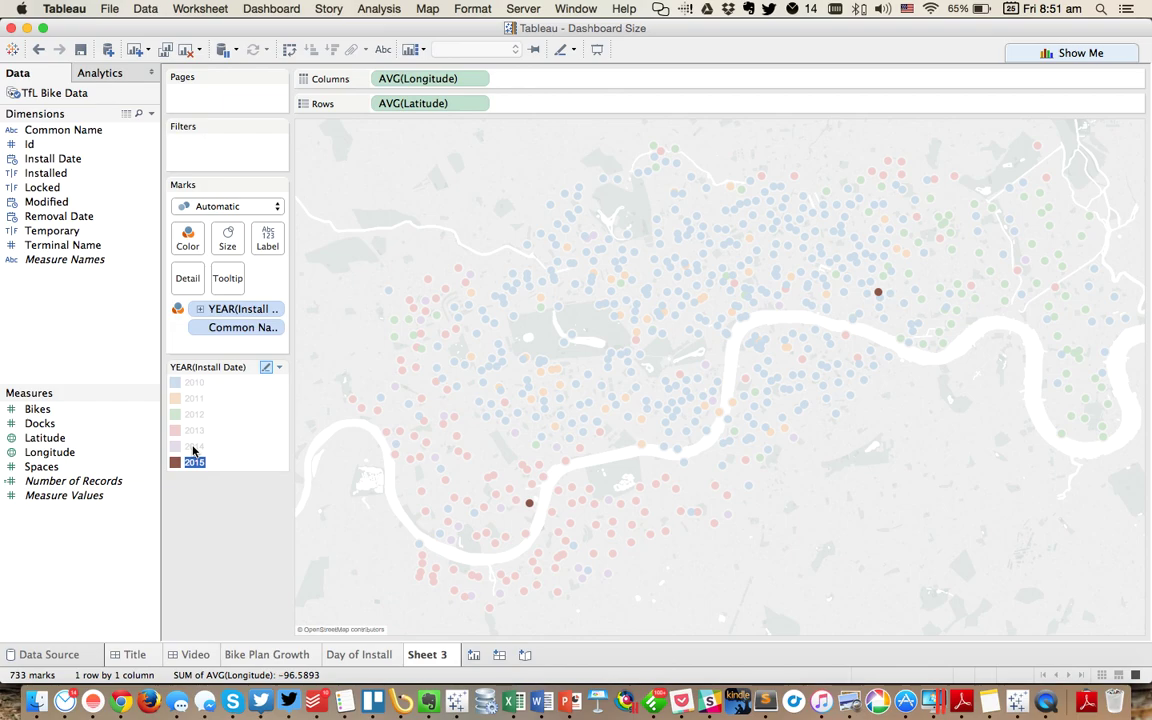
pyautogui.click(194, 448)
pyautogui.click(190, 462)
pyautogui.click(190, 382)
pyautogui.click(204, 521)
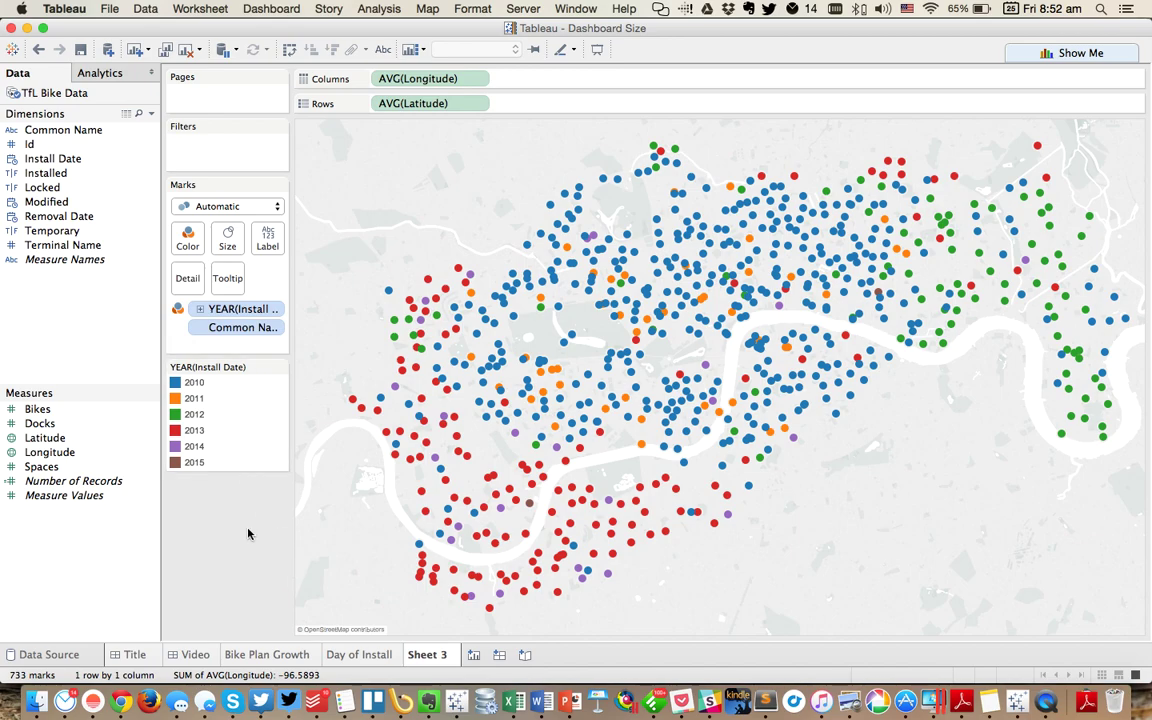
# Rename Sheet 3 to 'Bike Locations'.
pyautogui.doubleClick(437, 656)
pyautogui.write('Bike Locations')
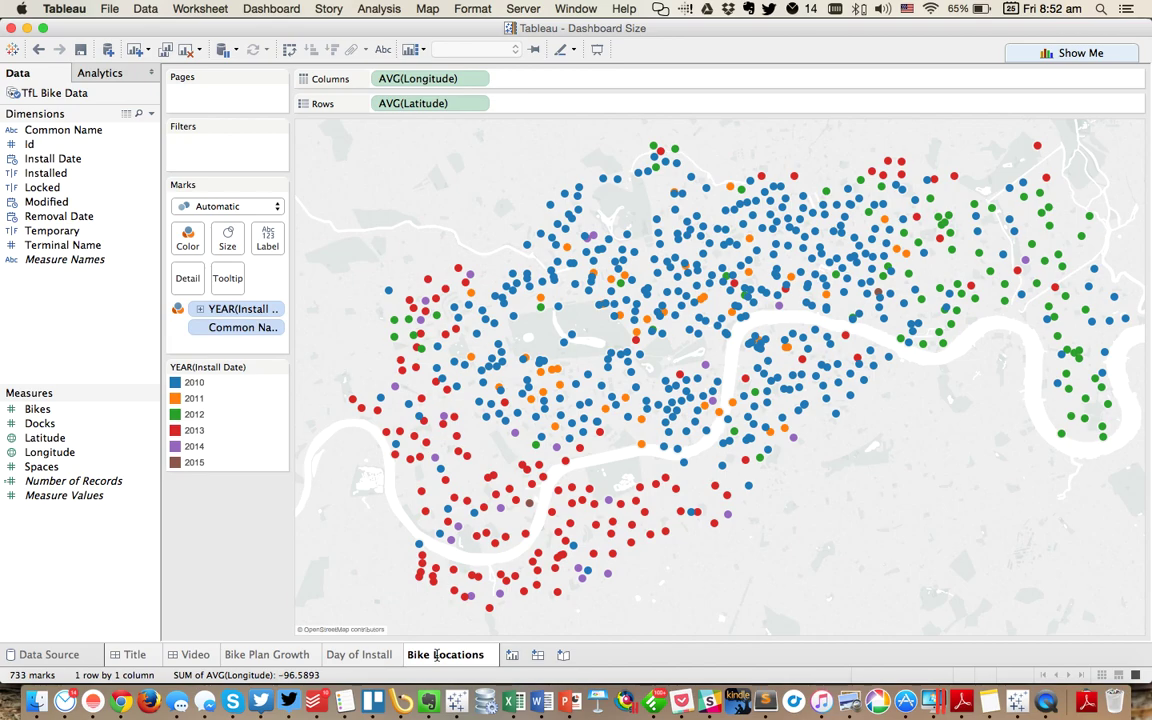
pyautogui.press('Return')
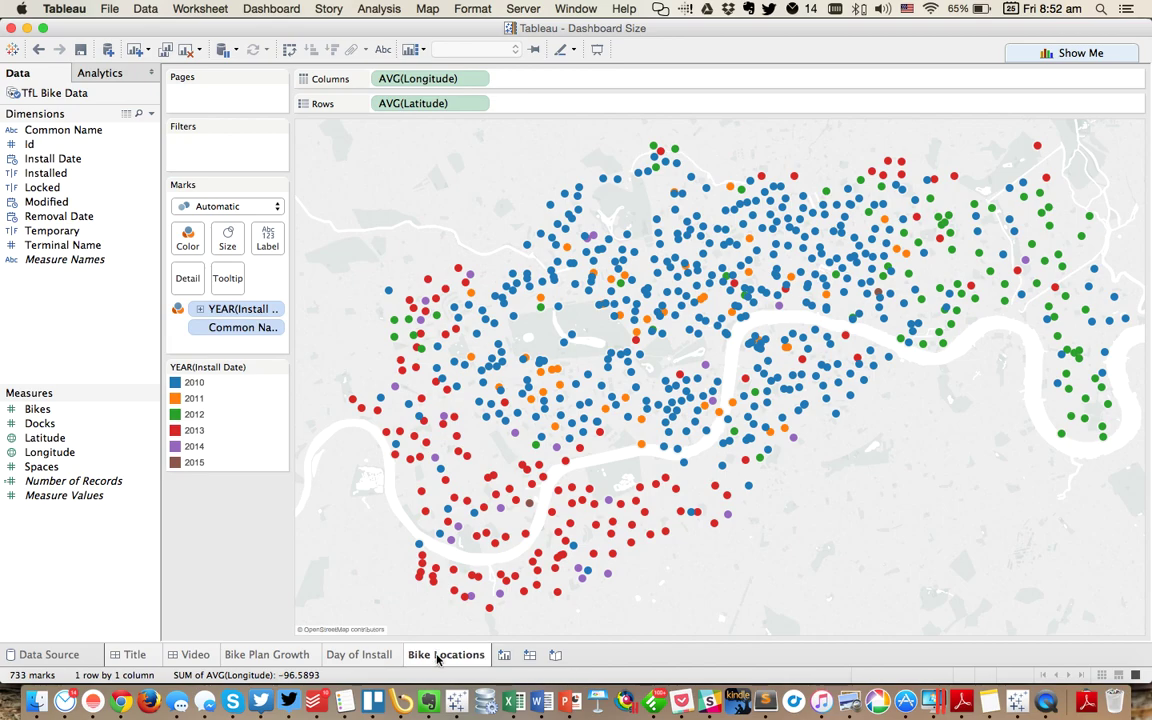
# Create a new dashboard and type its title 'Tfl Bike Scheme: Where are the bikes?'.
pyautogui.click(529, 655)
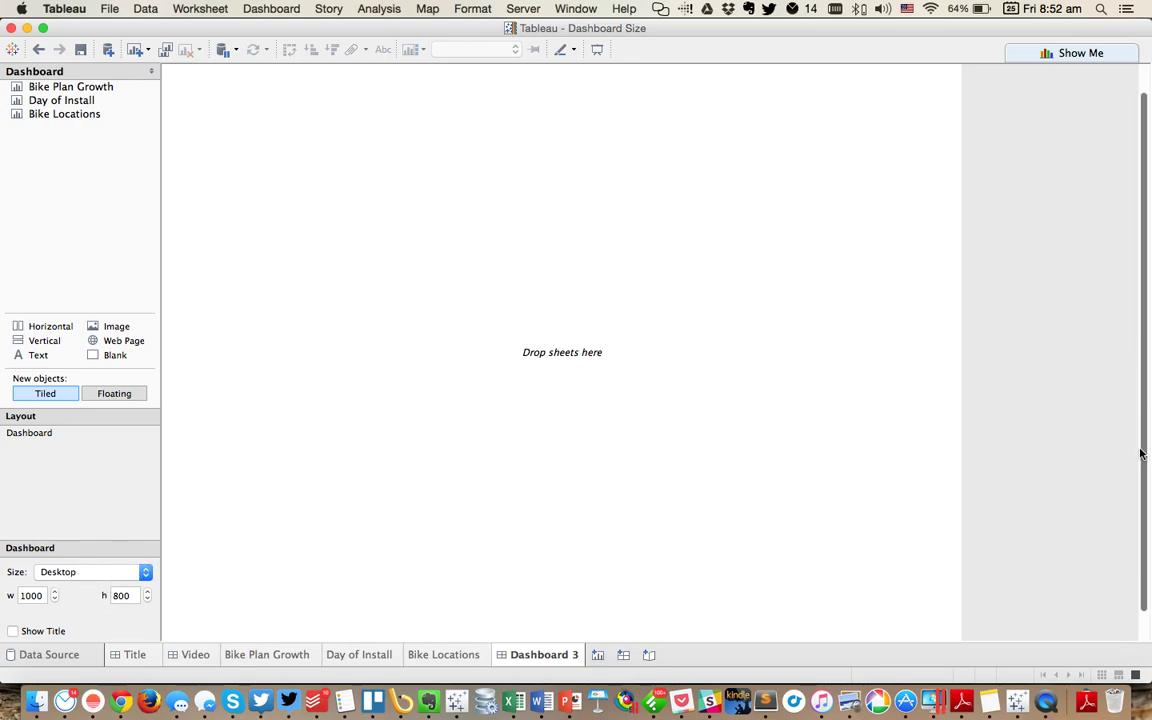
pyautogui.moveTo(16, 95)
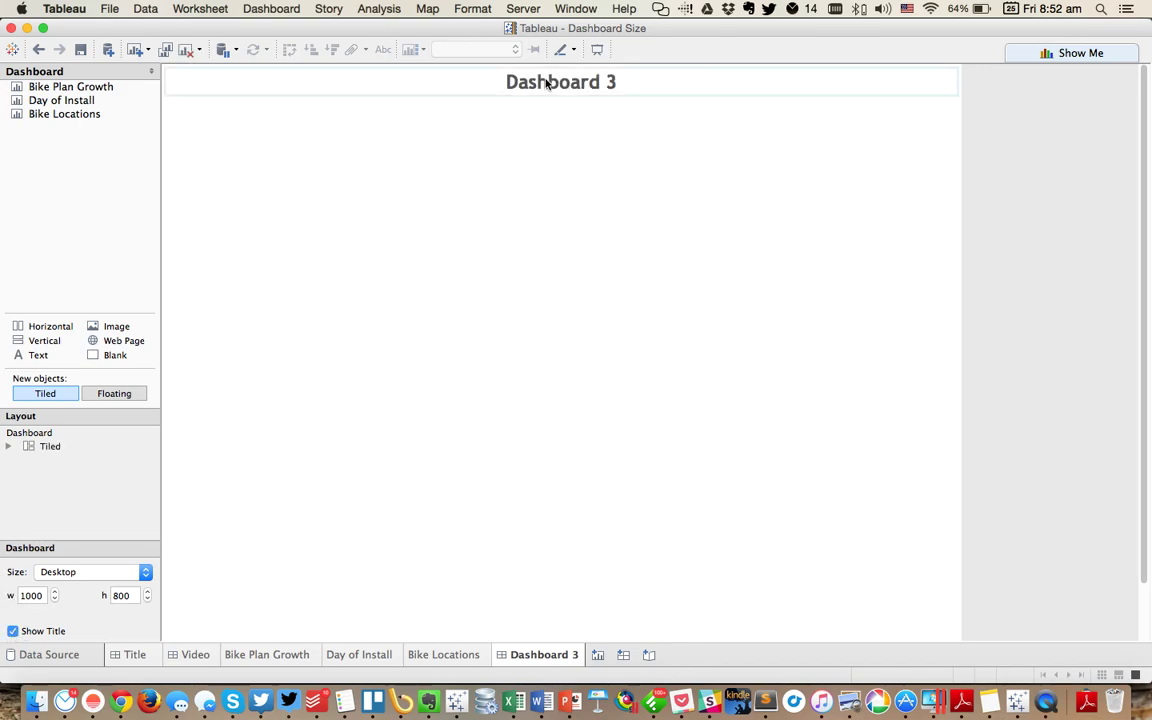
pyautogui.doubleClick(547, 84)
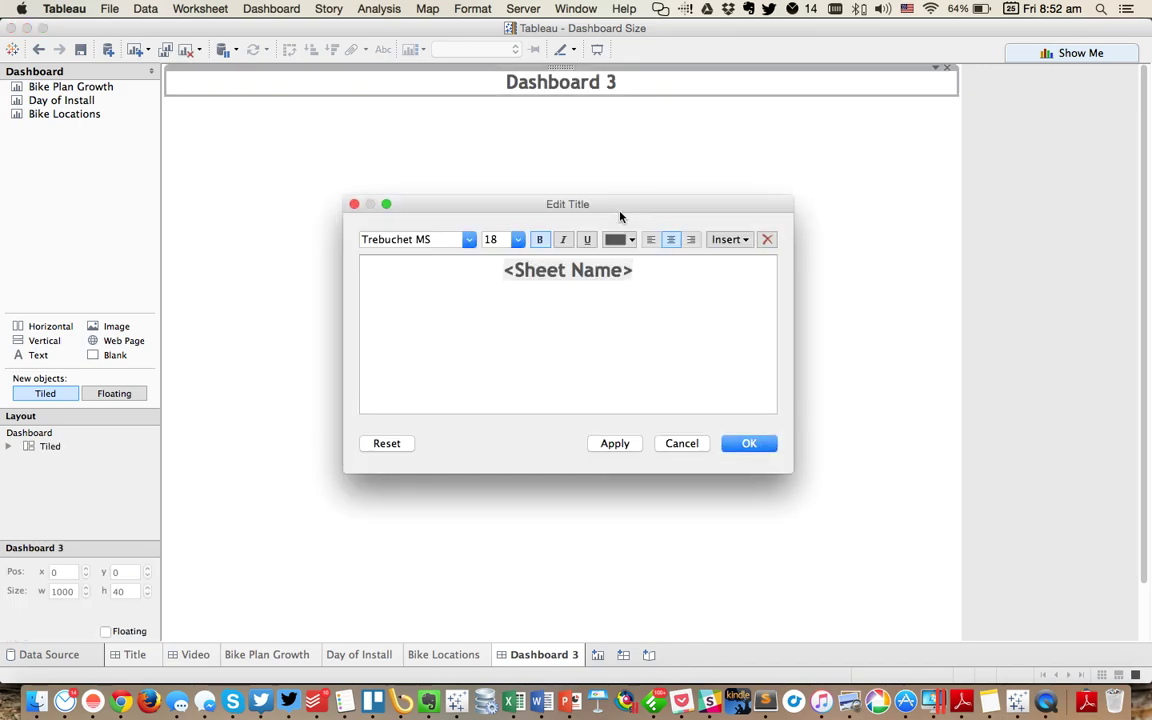
pyautogui.press('super+a')
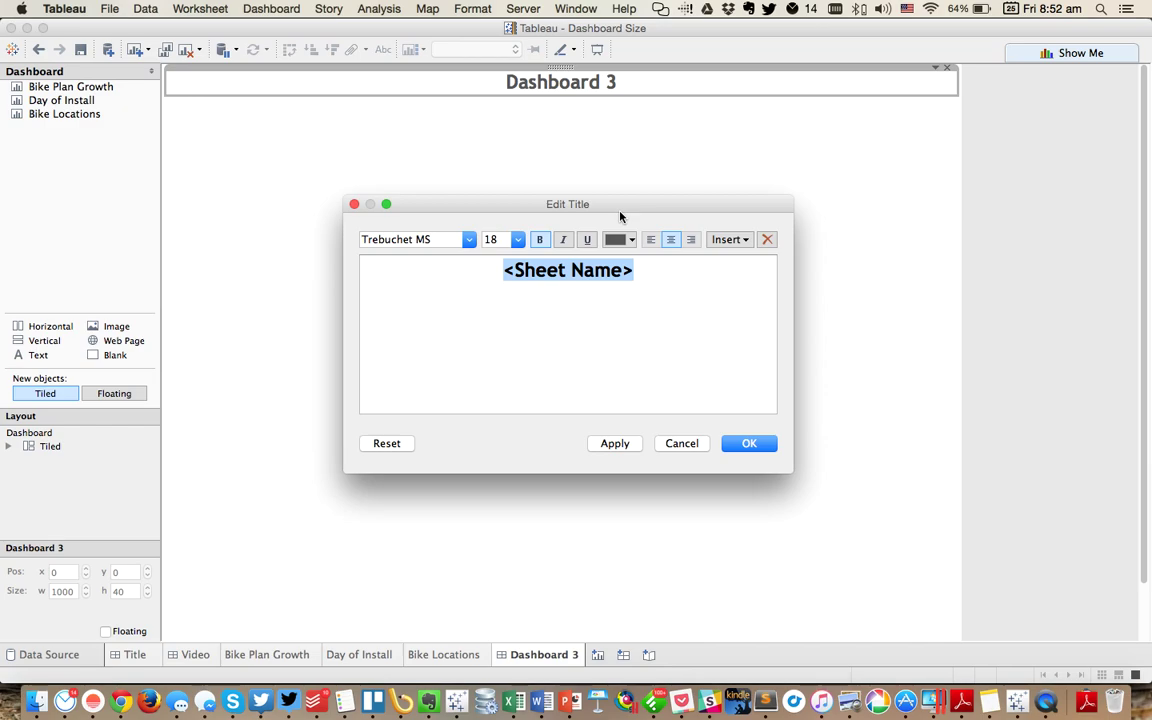
pyautogui.write('Tfl')
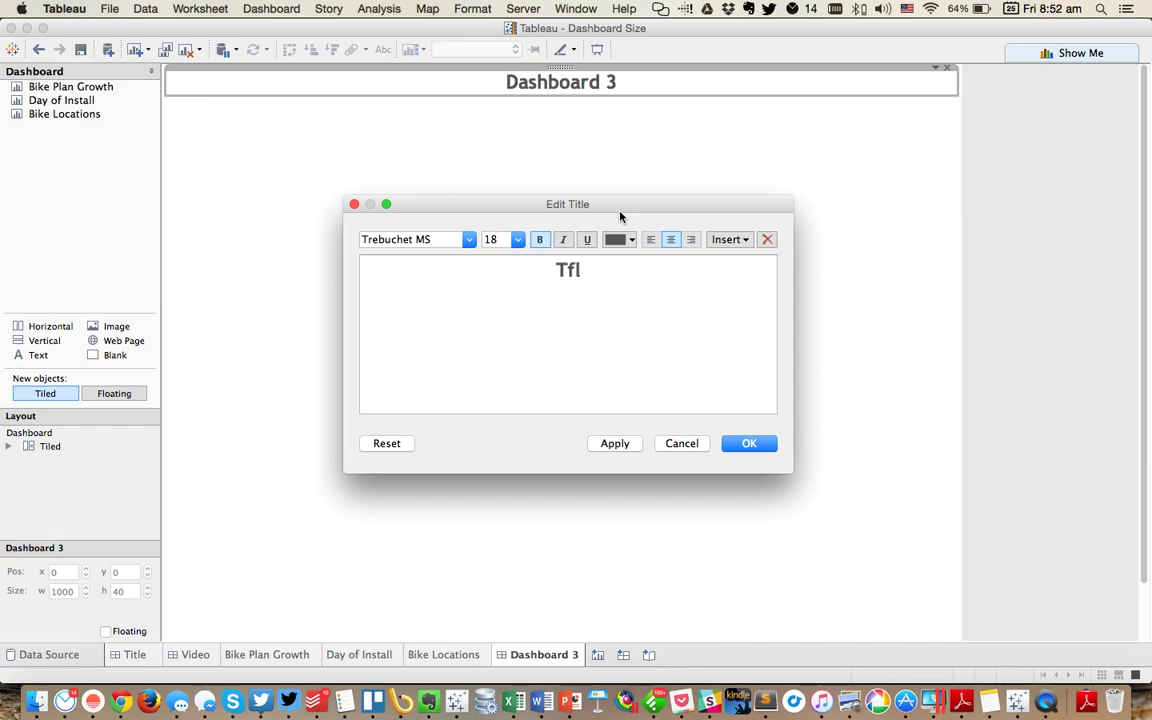
pyautogui.write(' Bike Sche')
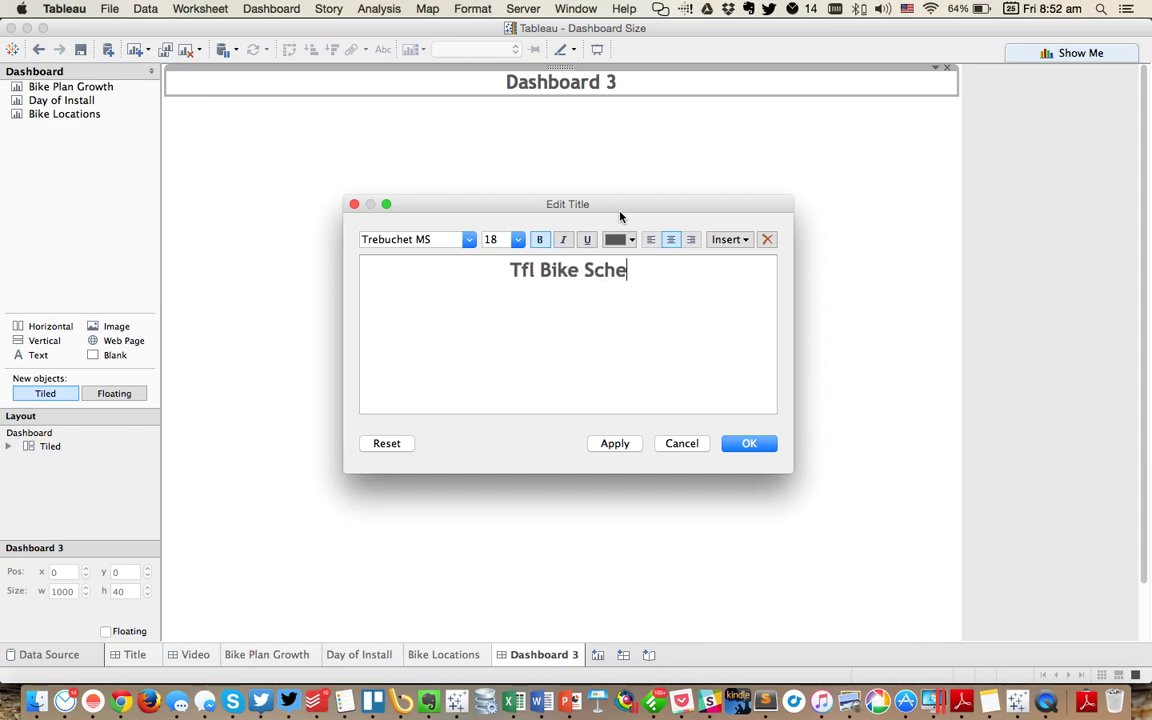
pyautogui.write('me: ')
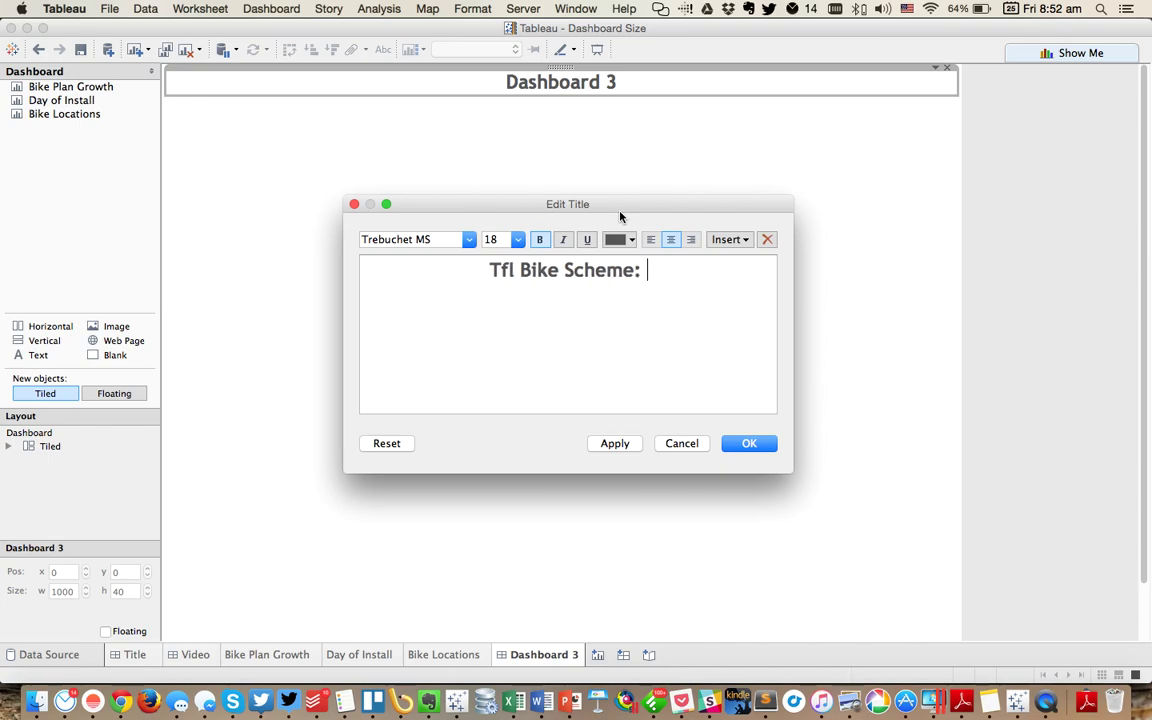
pyautogui.write('Where ')
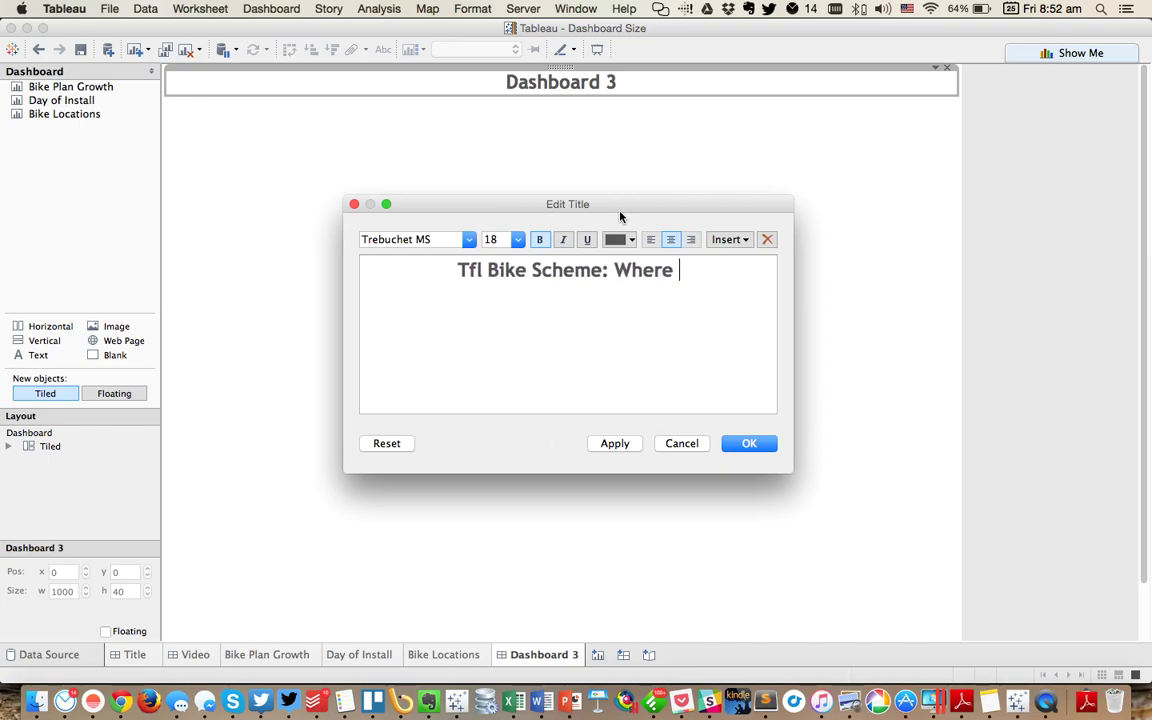
pyautogui.write('are thebi')
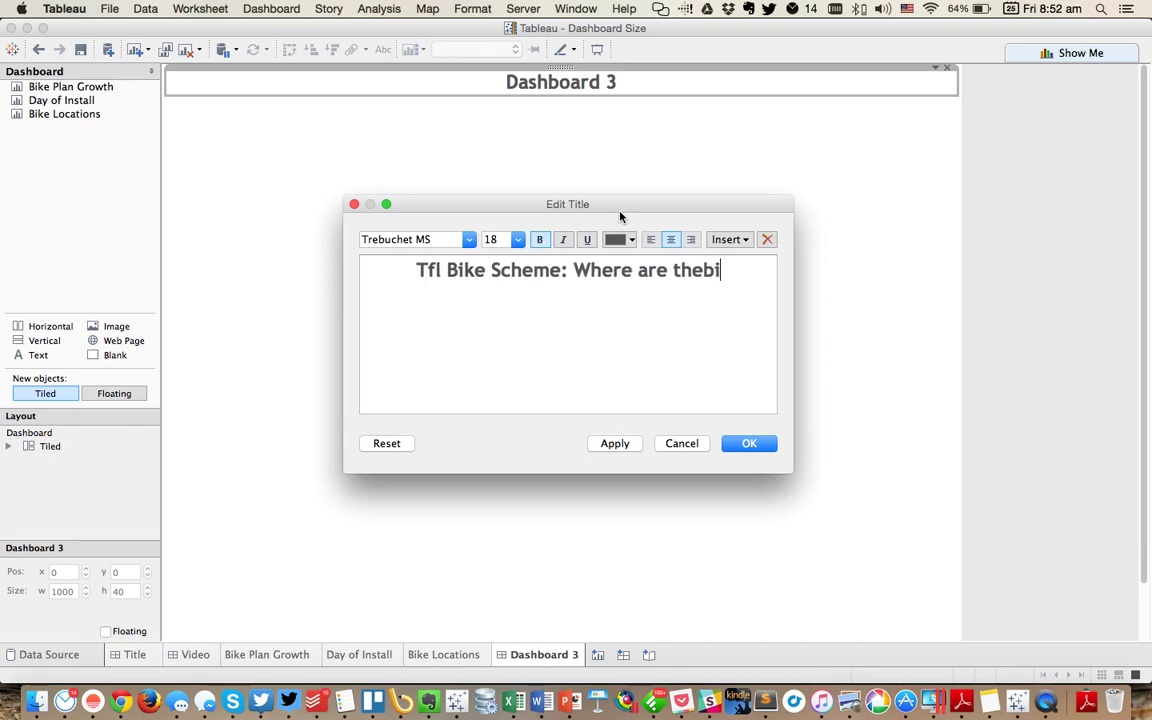
pyautogui.press('BackSpace')
pyautogui.press('BackSpace')
pyautogui.write('bi')
pyautogui.press('BackSpace')
pyautogui.press('BackSpace')
pyautogui.write('bike')
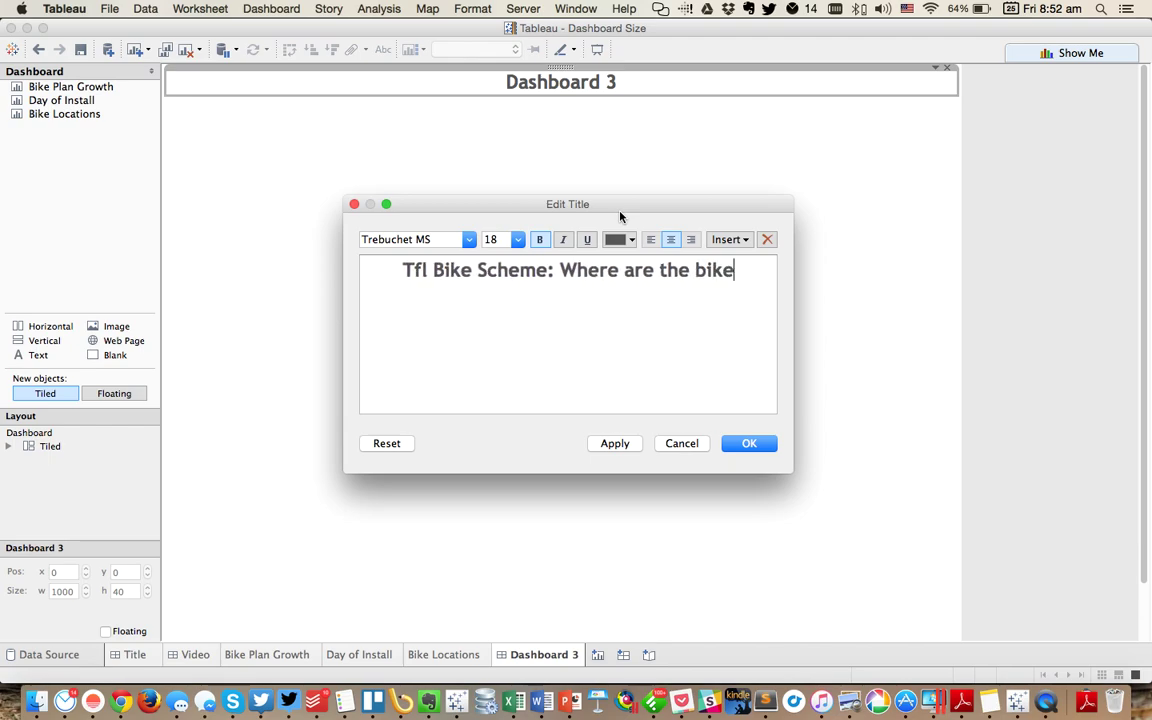
pyautogui.write('s?')
# Confirm the title and place the Bike Locations map and Bike Plan Growth chart on the dashboard.
pyautogui.click(749, 443)
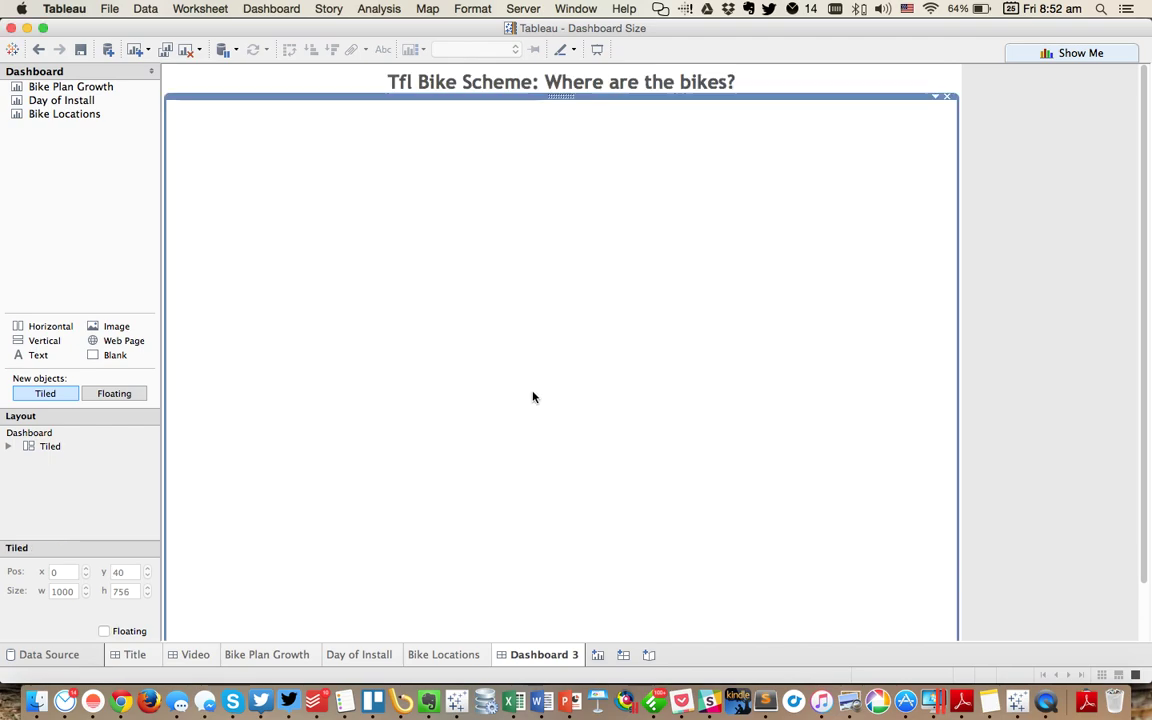
pyautogui.click(92, 240)
pyautogui.moveTo(60, 87)
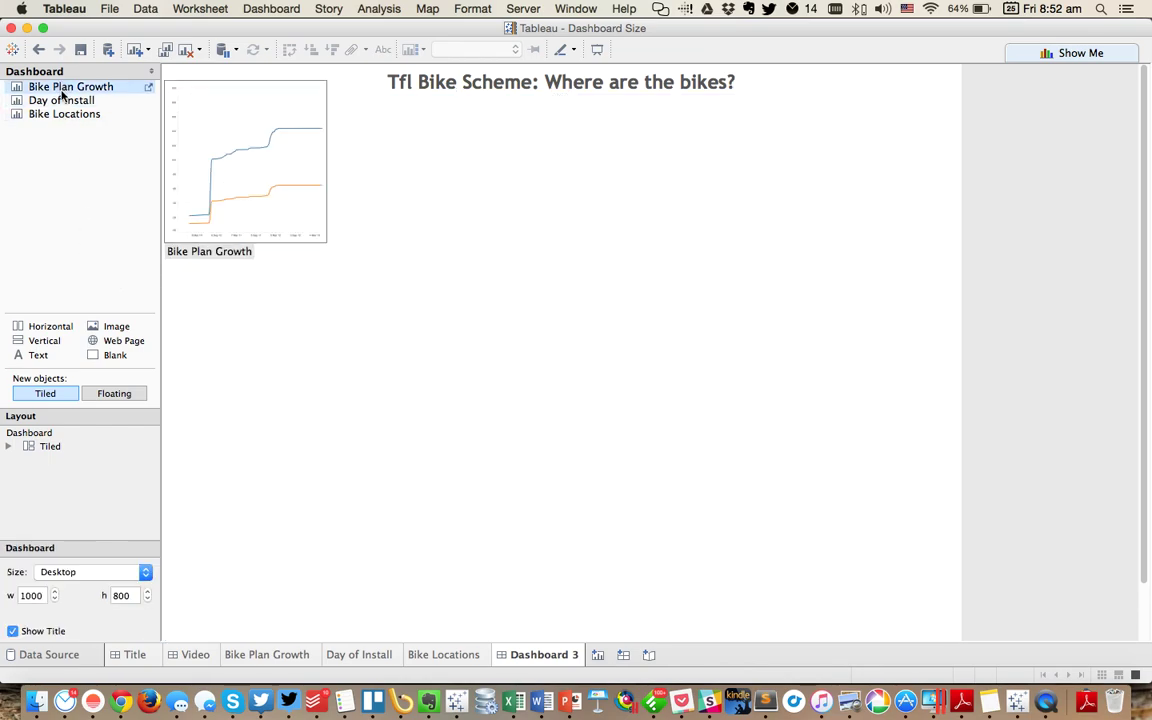
pyautogui.moveTo(64, 116)
pyautogui.moveTo(64, 116); pyautogui.dragTo(167, 170)
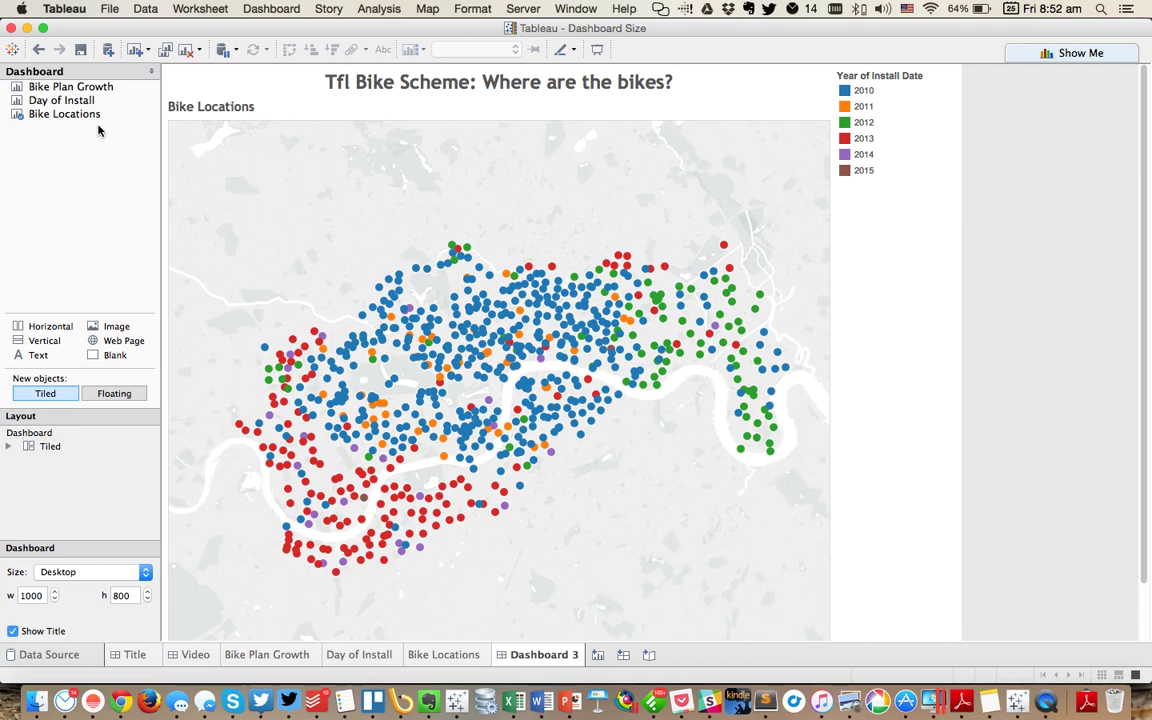
pyautogui.moveTo(72, 108)
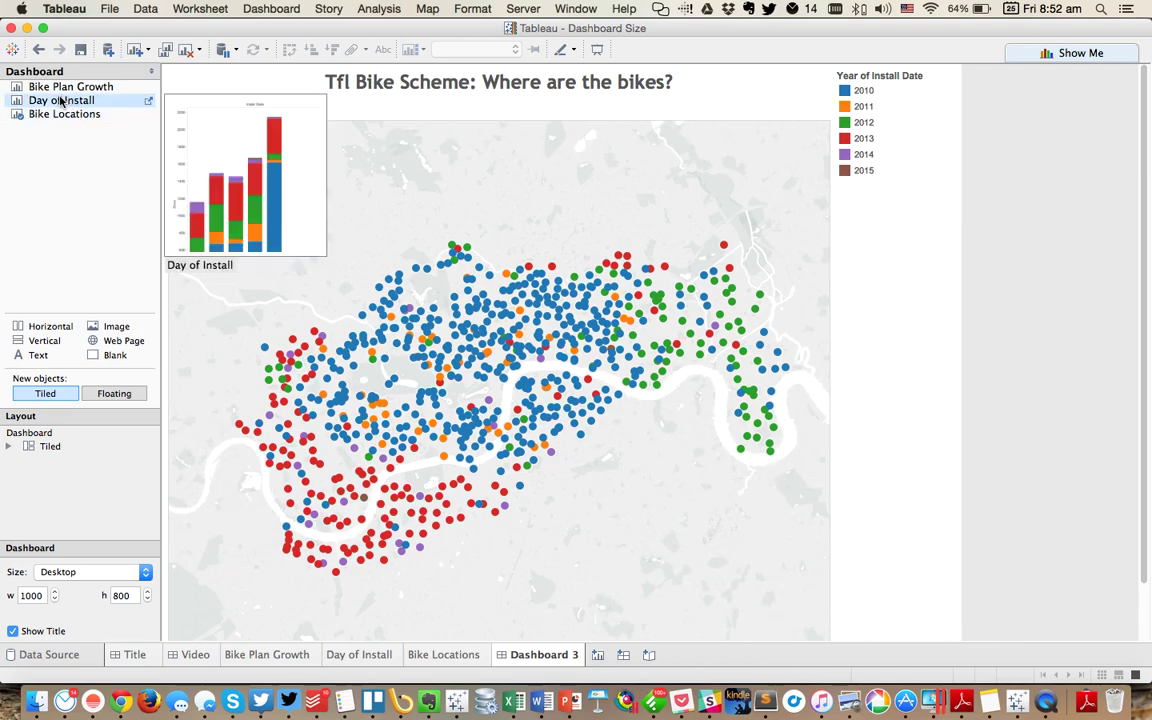
pyautogui.moveTo(70, 87)
pyautogui.mouseDown()
pyautogui.moveTo(442, 278)
pyautogui.moveTo(647, 269)
pyautogui.moveTo(100, 172)
pyautogui.mouseUp()
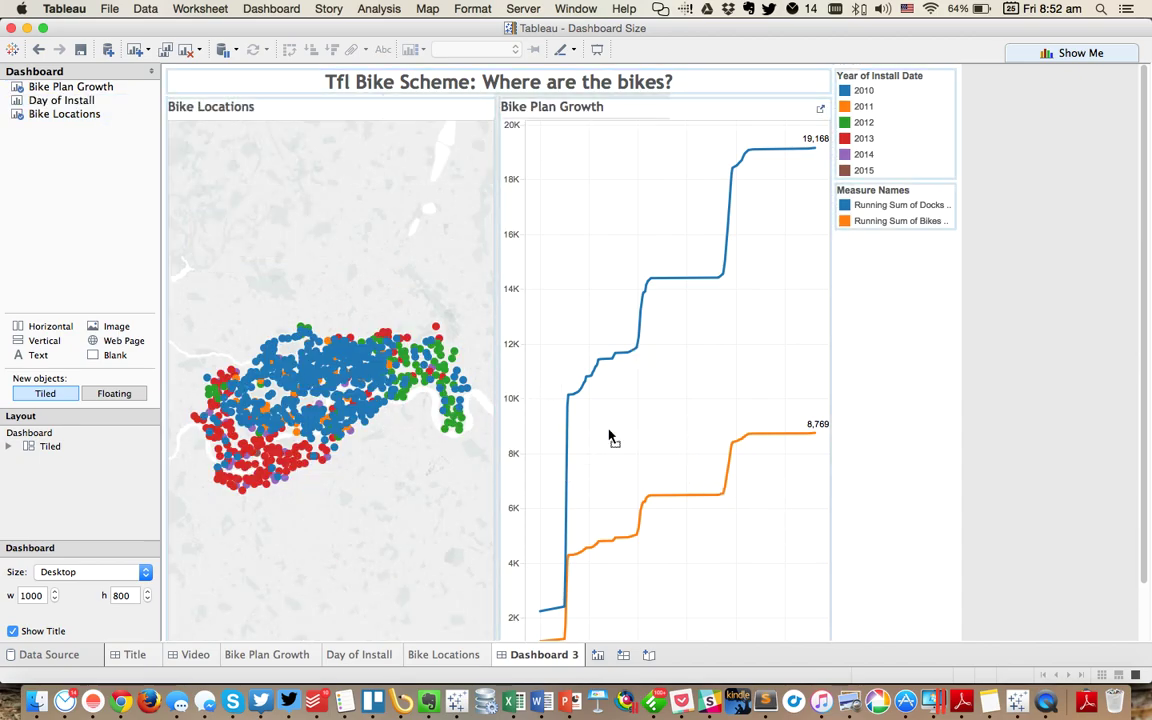
# Add Day of Install and stack Bike Plan Growth above it in a container beside the map.
pyautogui.moveTo(614, 438); pyautogui.dragTo(633, 386)
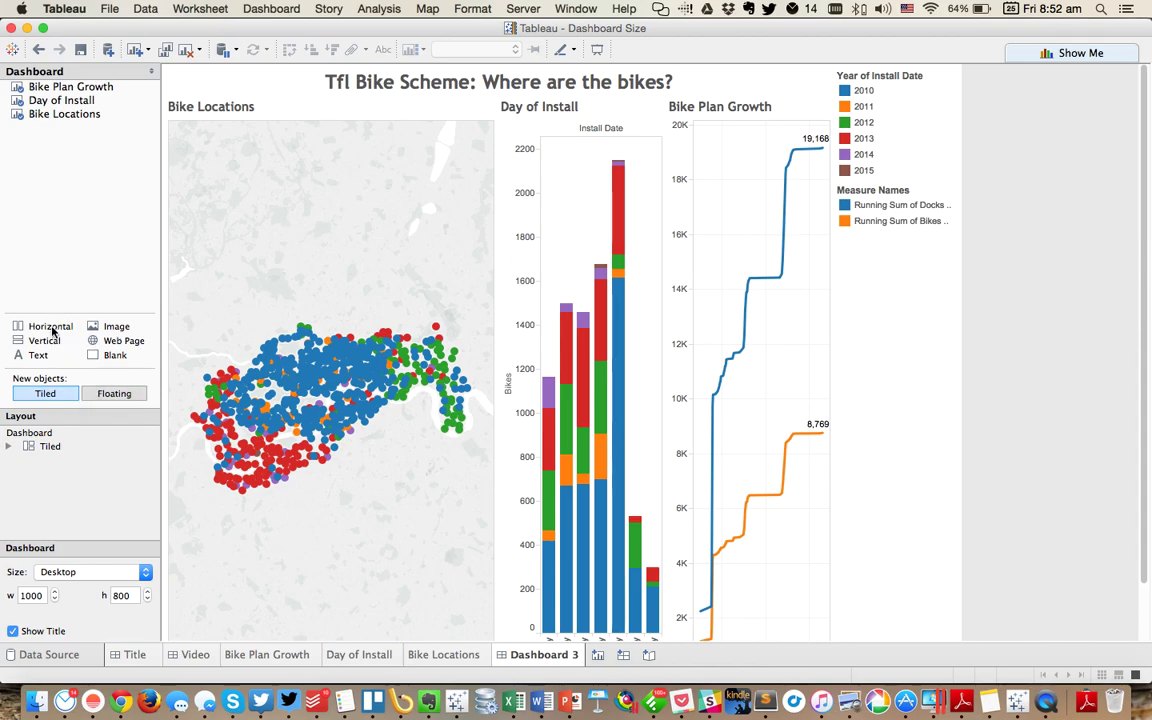
pyautogui.moveTo(50, 327); pyautogui.dragTo(617, 152)
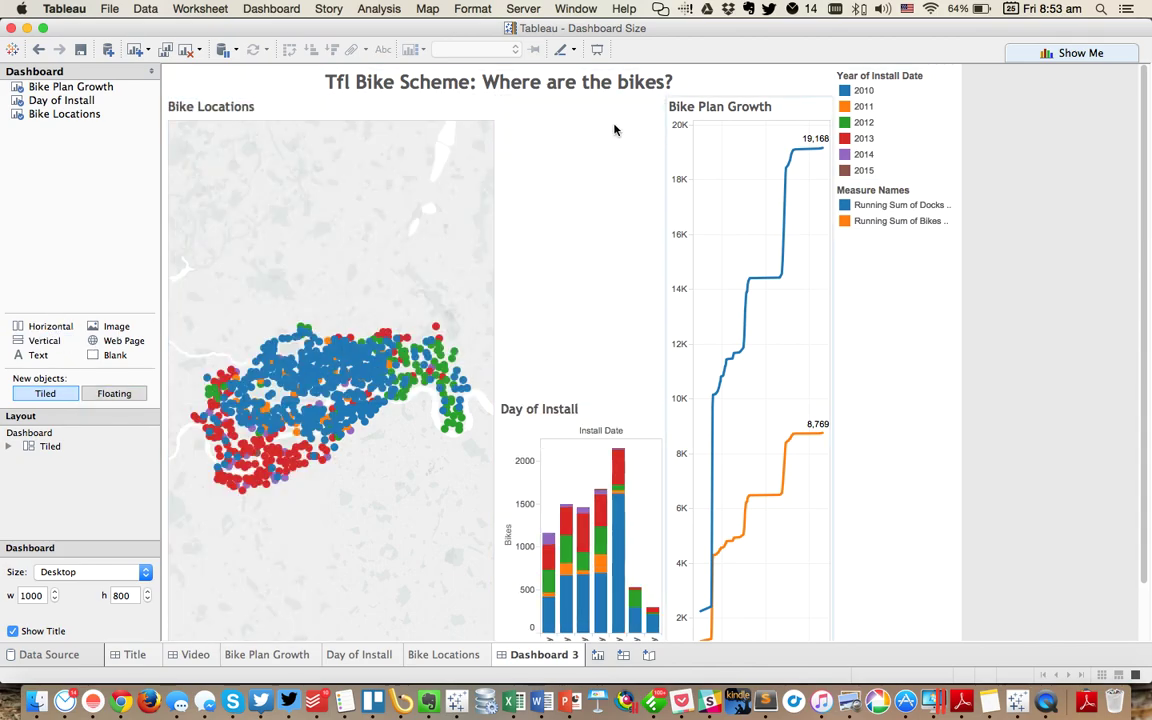
pyautogui.click(657, 101)
pyautogui.moveTo(657, 101); pyautogui.dragTo(565, 230)
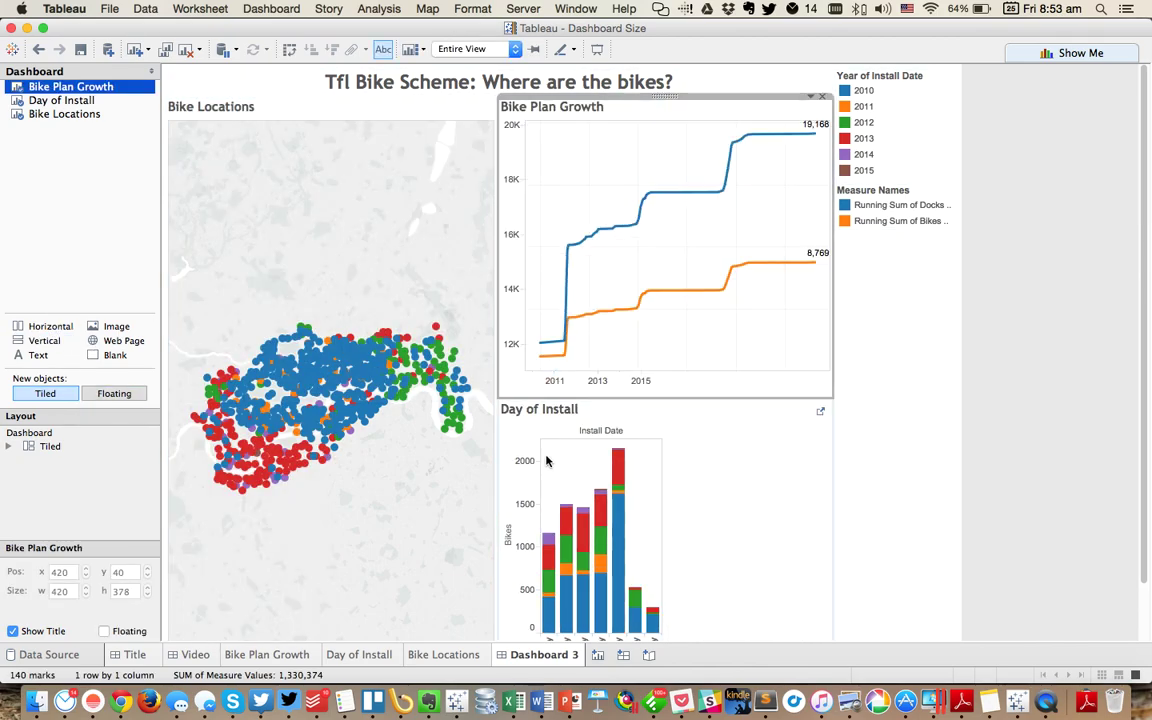
pyautogui.click(669, 402)
pyautogui.moveTo(669, 399); pyautogui.dragTo(693, 370)
# Select the legend container, the Measure Names legend and the Year of Install Date legend.
pyautogui.click(933, 360)
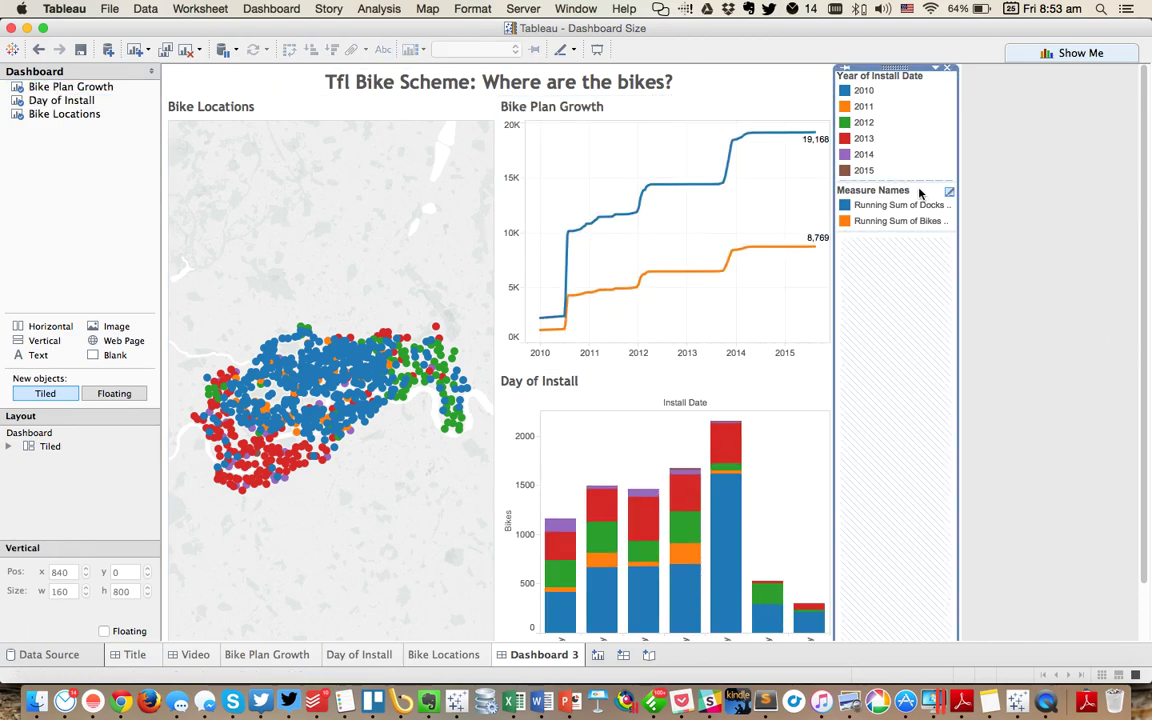
pyautogui.click(920, 192)
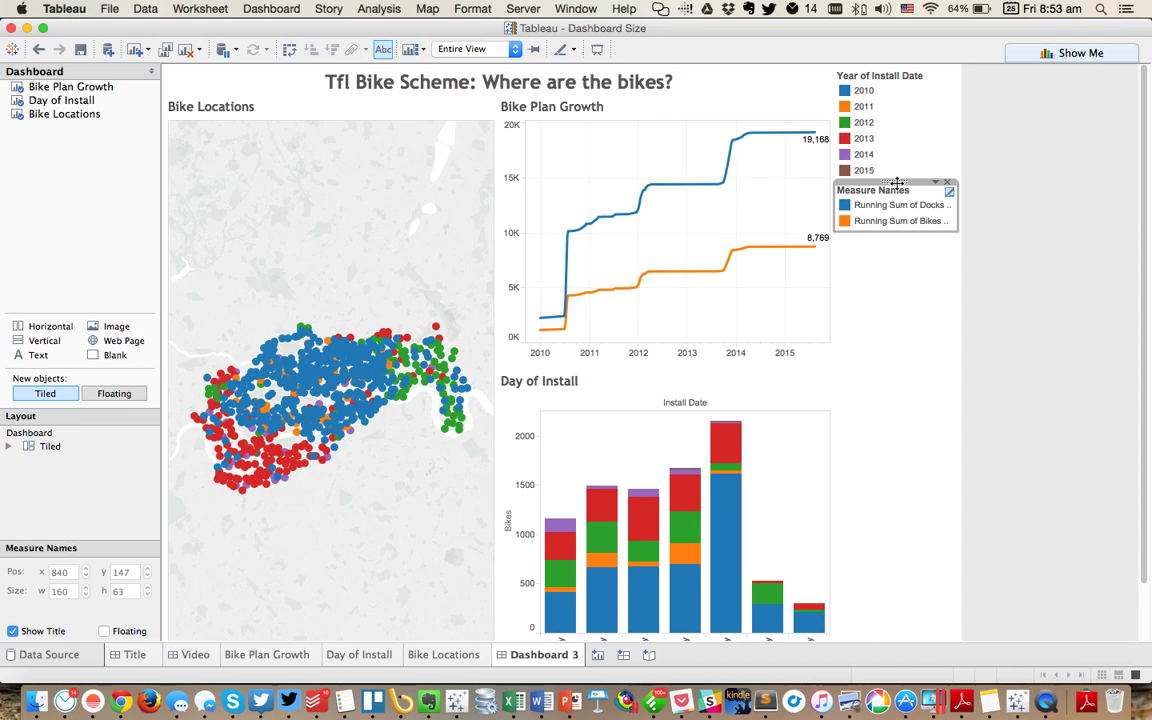
pyautogui.click(894, 70)
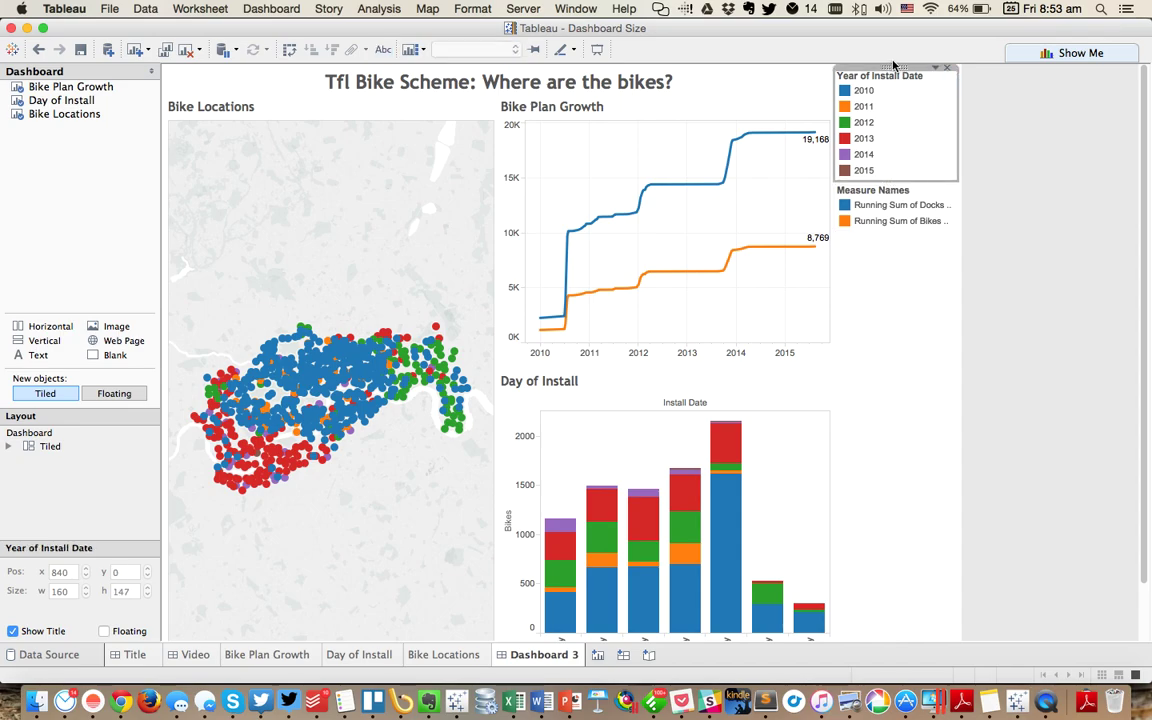
# Try placing the legends and moving Bike Plan Growth into a new container beside its legend.
pyautogui.moveTo(891, 69); pyautogui.dragTo(318, 570)
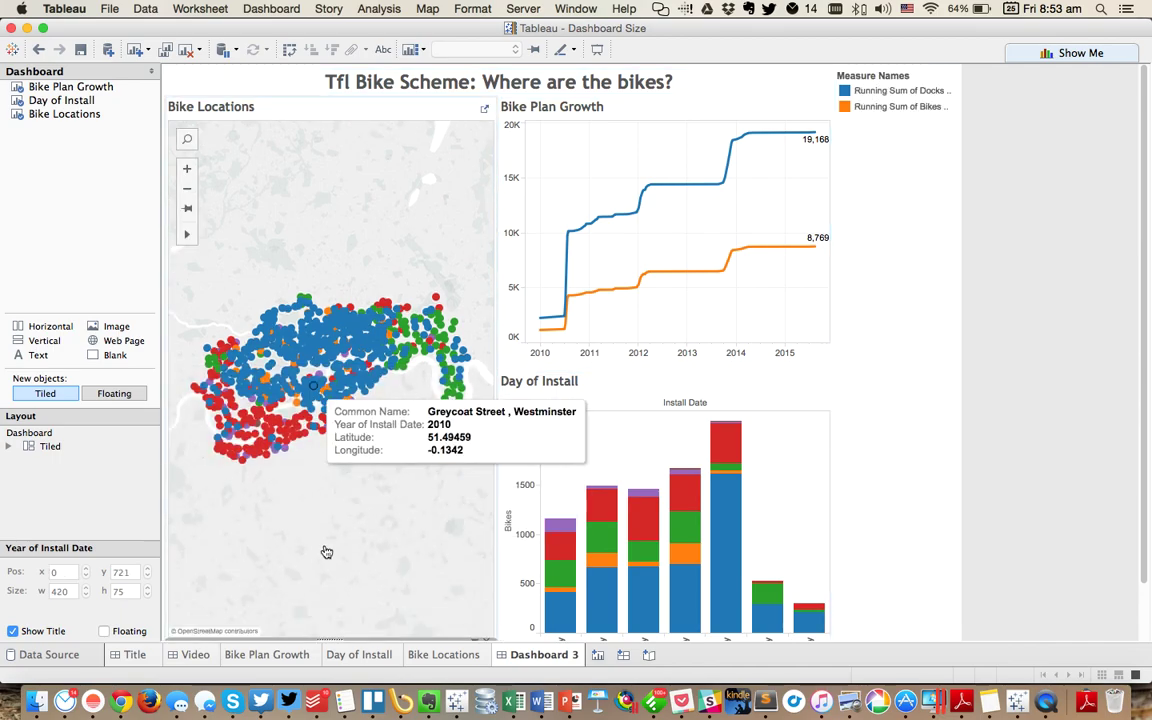
pyautogui.moveTo(908, 79)
pyautogui.mouseDown()
pyautogui.moveTo(895, 72)
pyautogui.moveTo(805, 203)
pyautogui.moveTo(960, 210)
pyautogui.moveTo(779, 237)
pyautogui.moveTo(861, 244)
pyautogui.moveTo(1121, 190)
pyautogui.mouseUp()
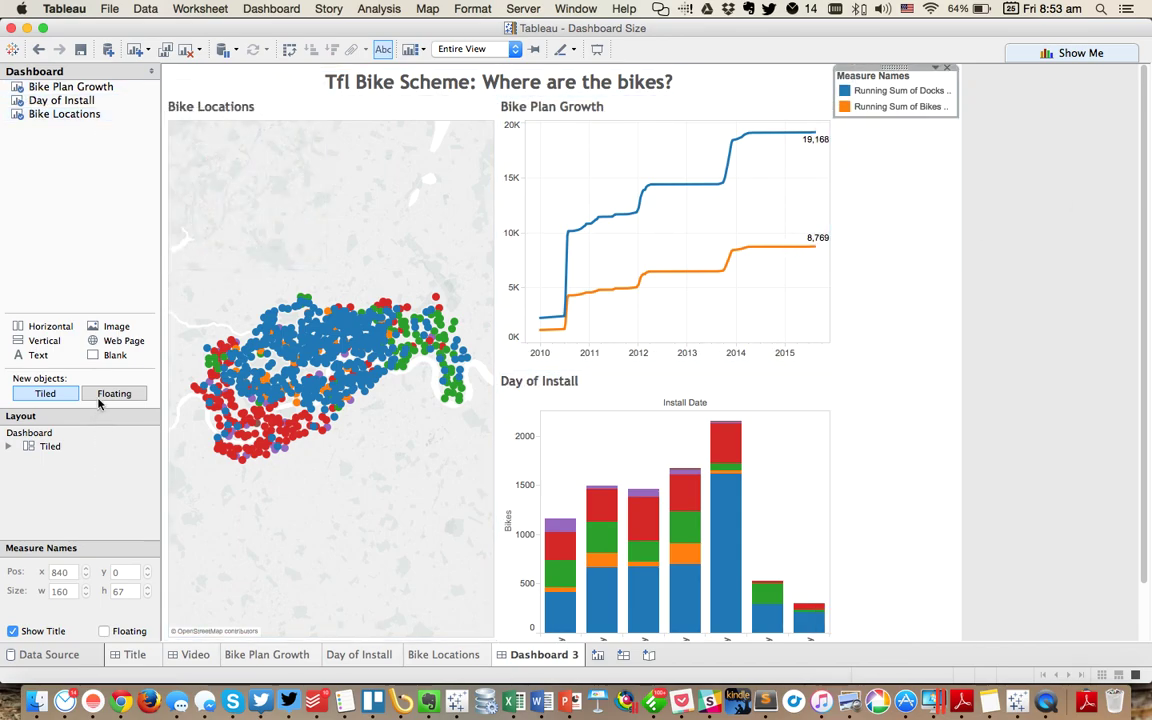
pyautogui.moveTo(52, 327); pyautogui.dragTo(735, 239)
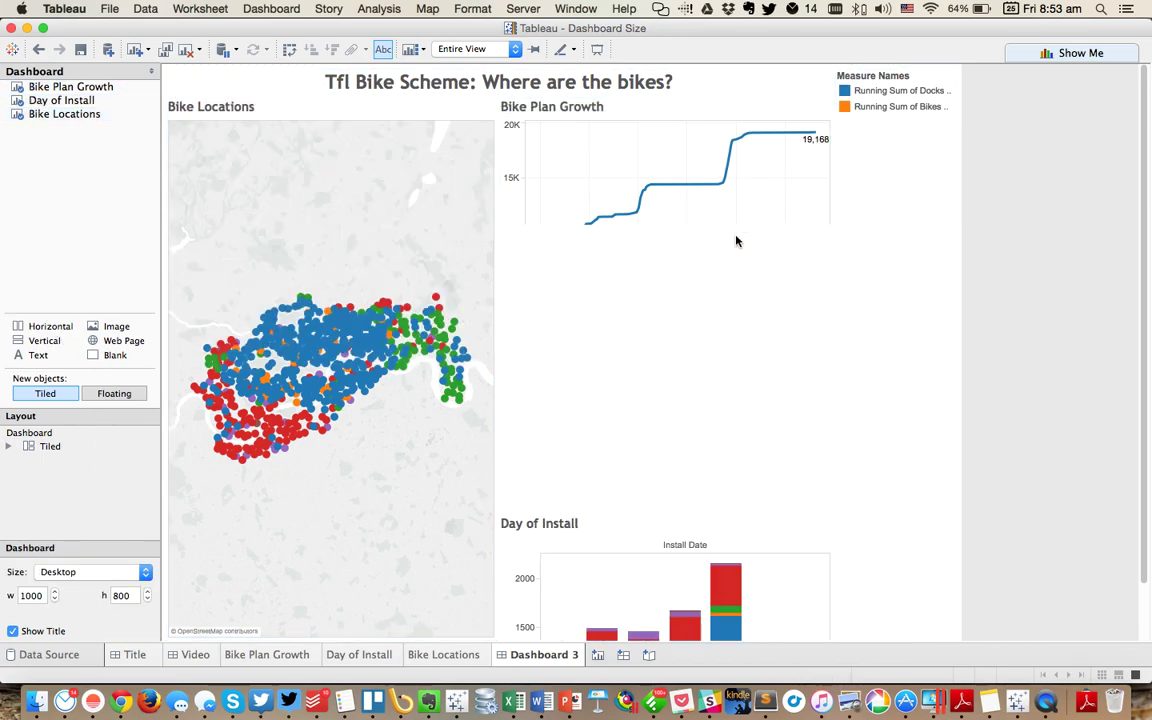
pyautogui.click(688, 161)
pyautogui.moveTo(599, 100); pyautogui.dragTo(663, 283)
pyautogui.click(897, 74)
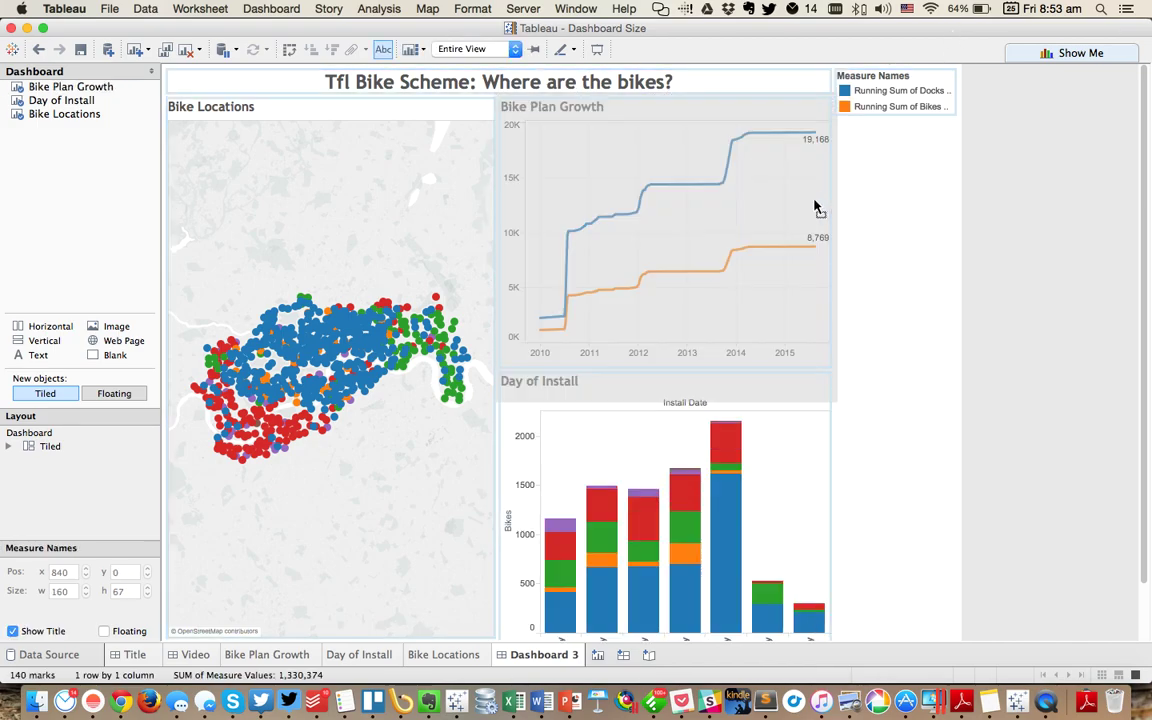
pyautogui.moveTo(801, 208); pyautogui.dragTo(777, 206)
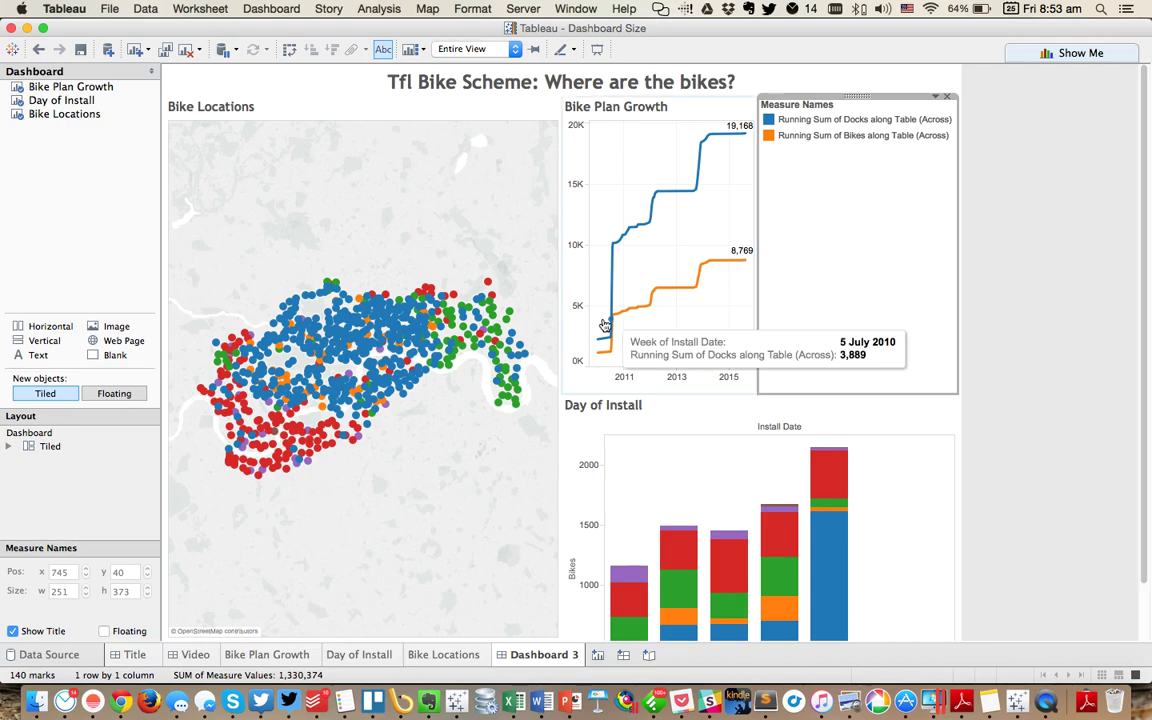
pyautogui.moveTo(756, 325); pyautogui.dragTo(847, 318)
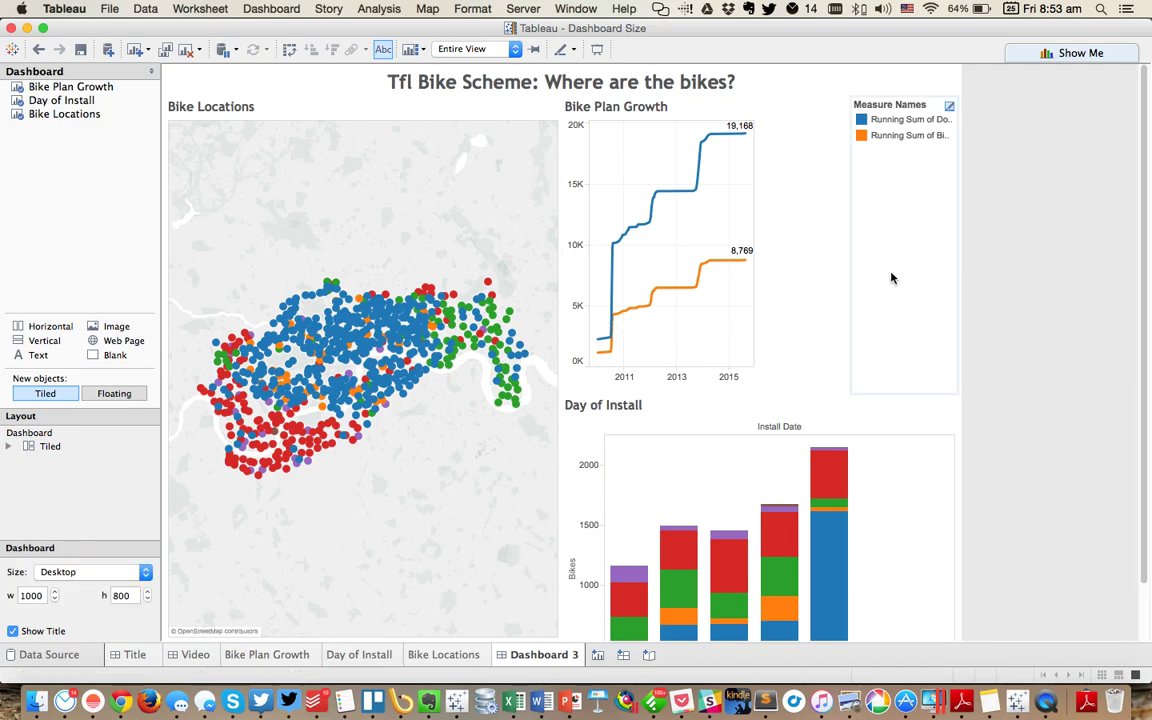
pyautogui.click(889, 122)
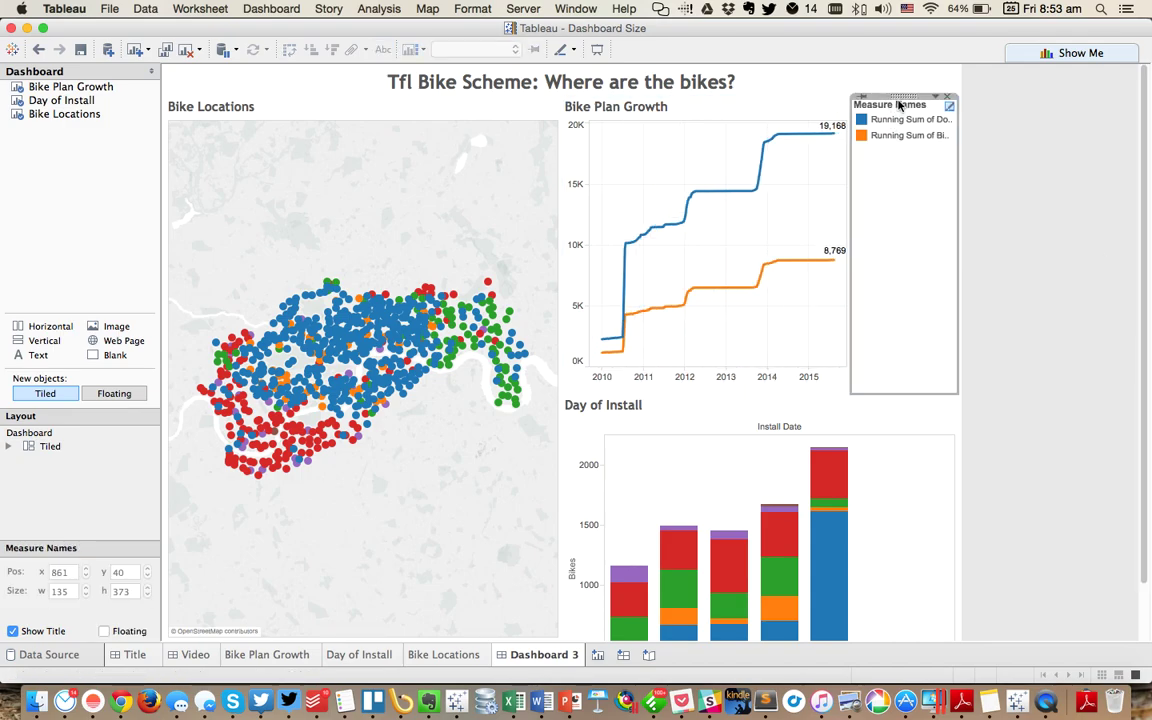
# Undo the five misplaced legend and layout changes.
pyautogui.click(38, 49)
pyautogui.click(38, 49)
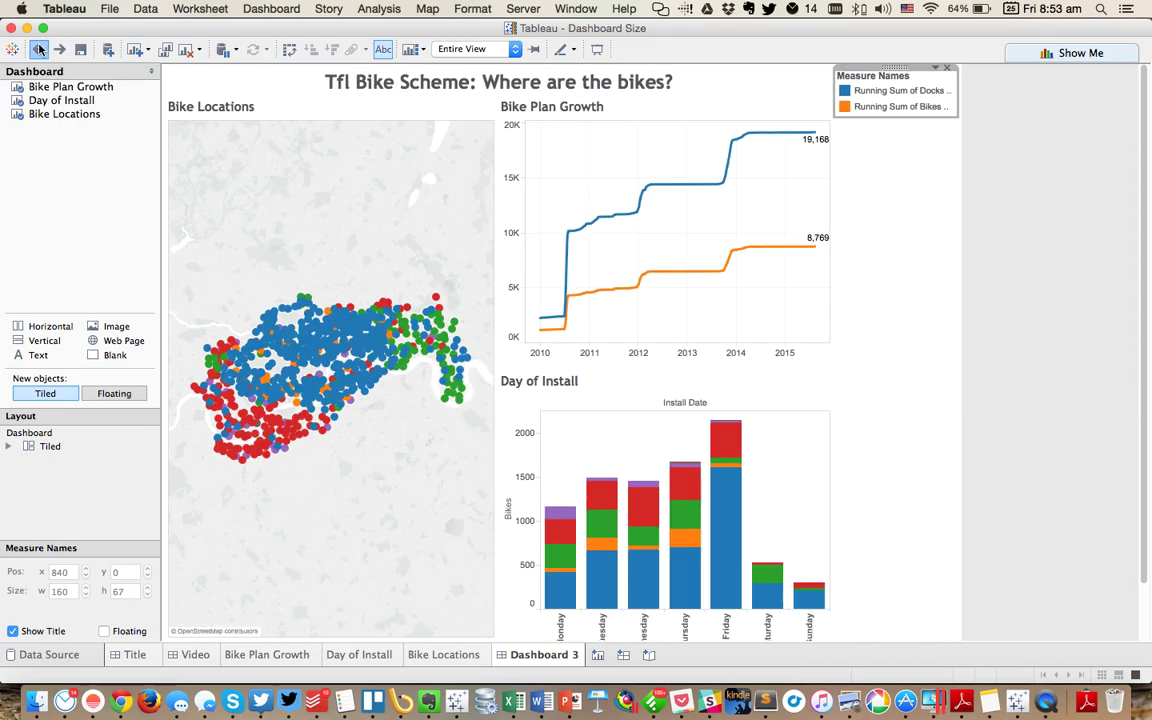
pyautogui.click(38, 49)
pyautogui.click(38, 49)
pyautogui.click(38, 49)
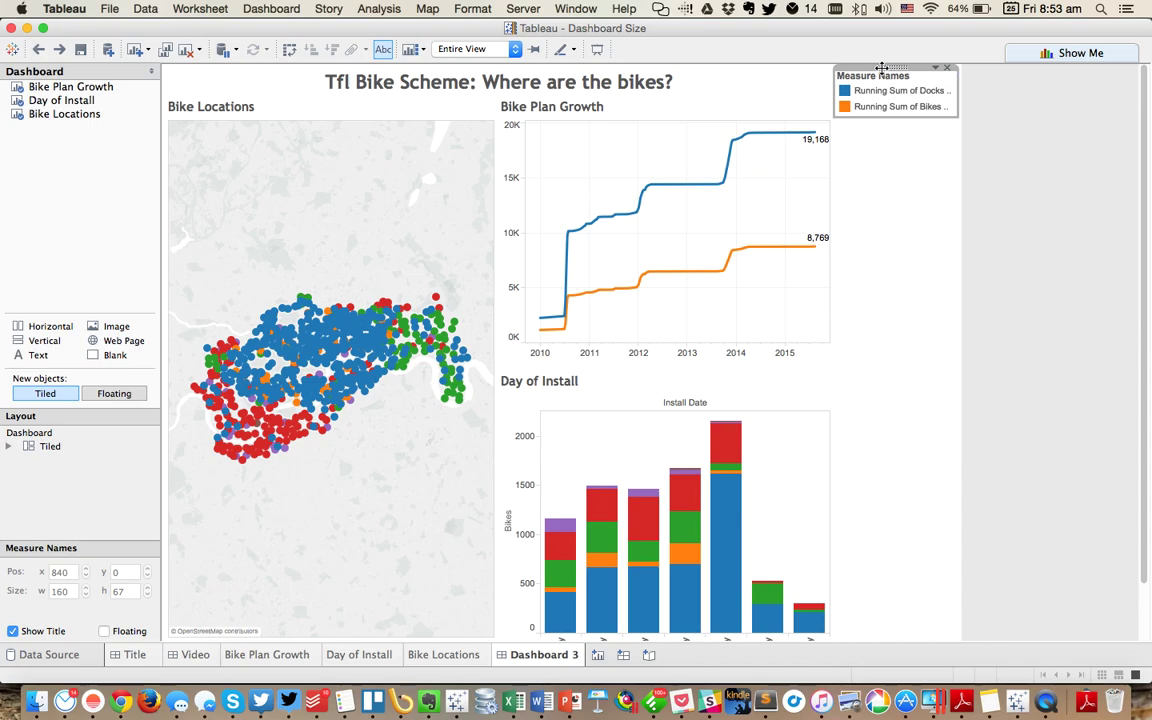
# Dock the Measure Names legend beneath Bike Plan Growth, above Day of Install.
pyautogui.moveTo(889, 66); pyautogui.dragTo(594, 315)
pyautogui.scroll(-2, 1113, 346)
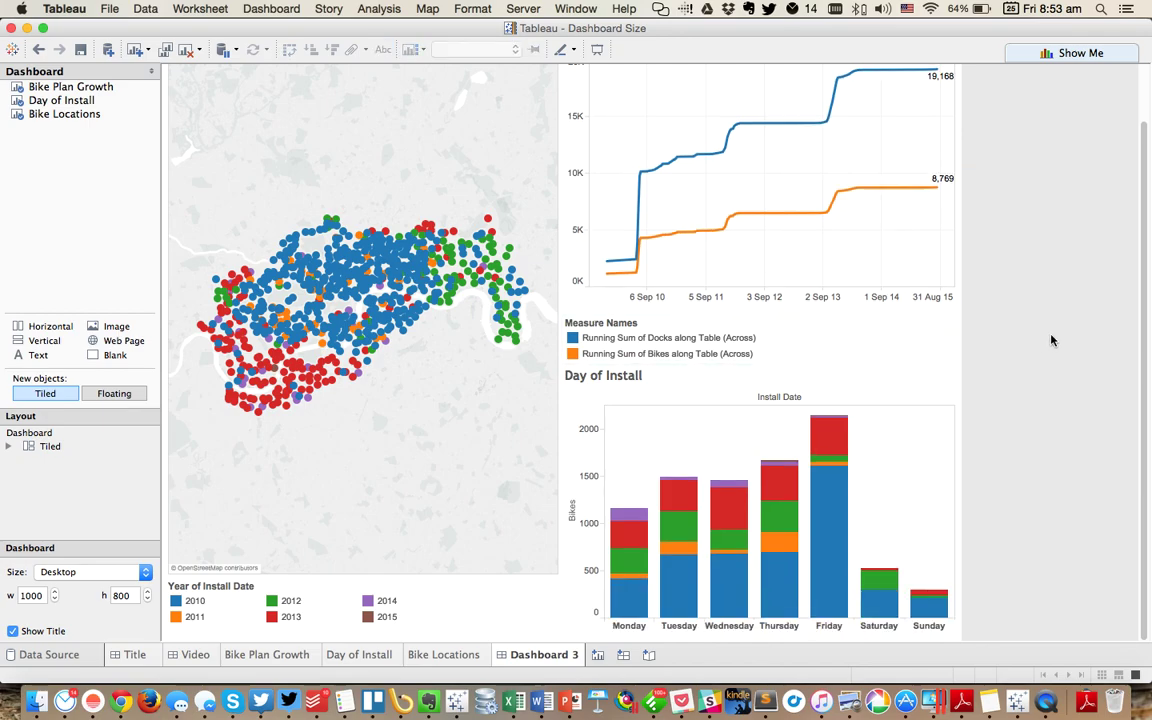
pyautogui.click(918, 442)
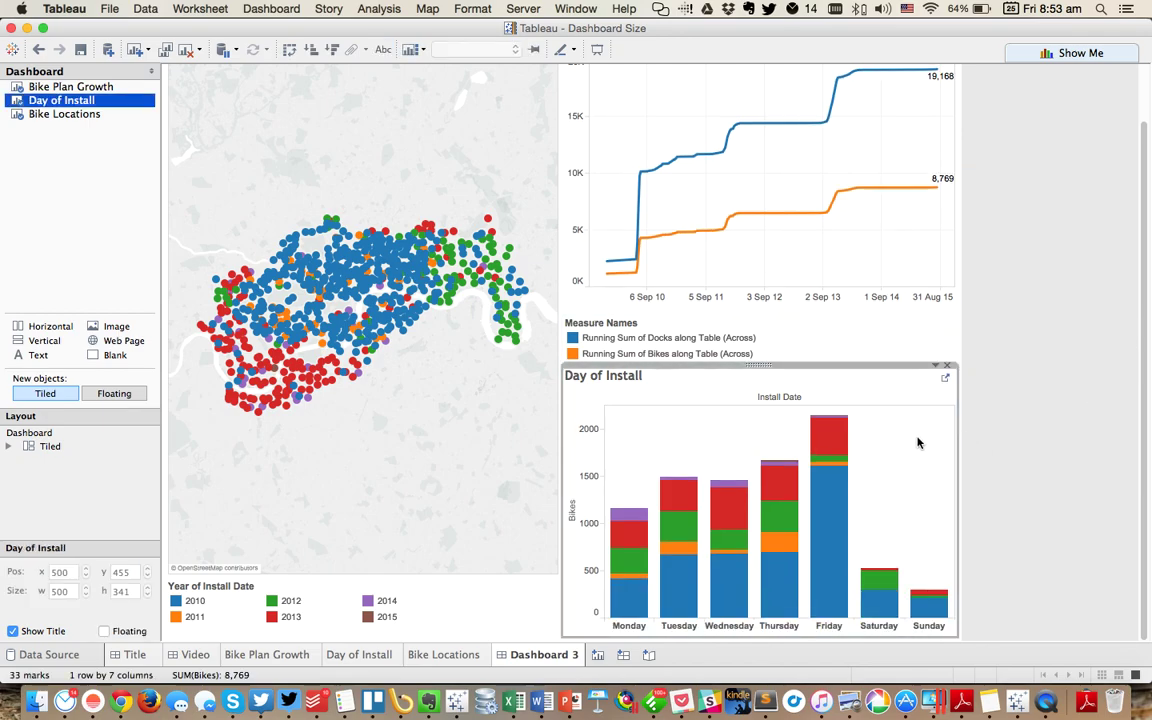
pyautogui.click(1080, 257)
# Switch Dashboard 3's size from its preset to Automatic so the map and charts fill the window.
pyautogui.scroll(3, 1144, 421)
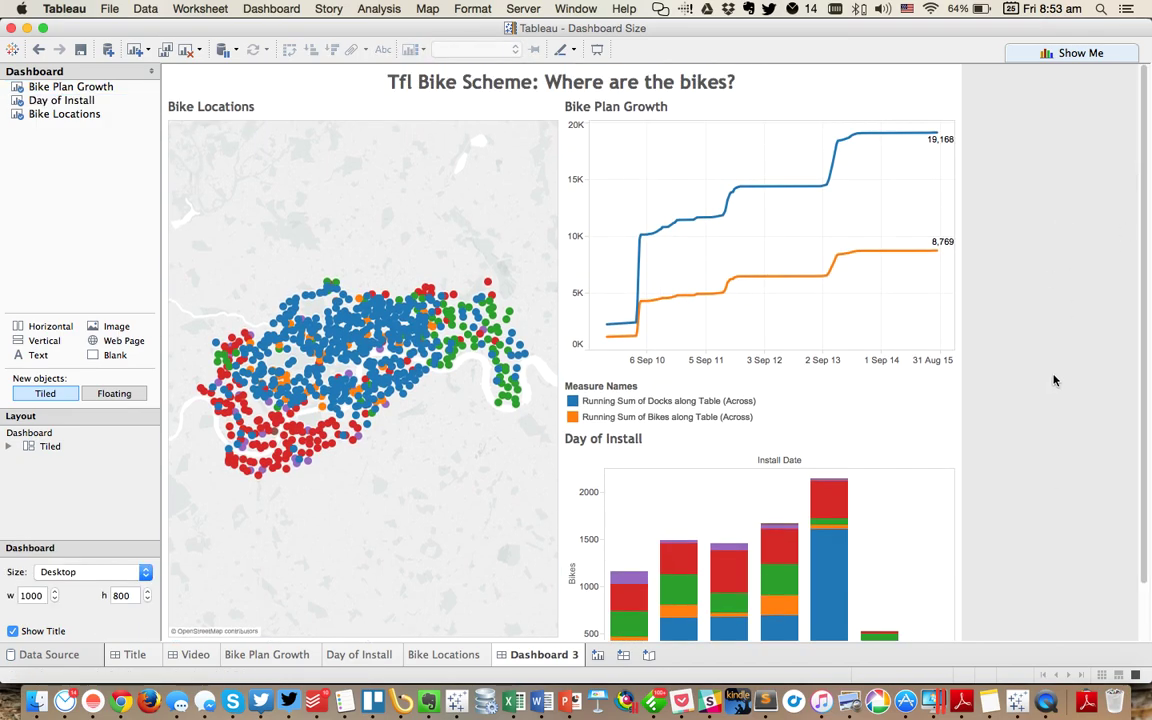
pyautogui.click(95, 572)
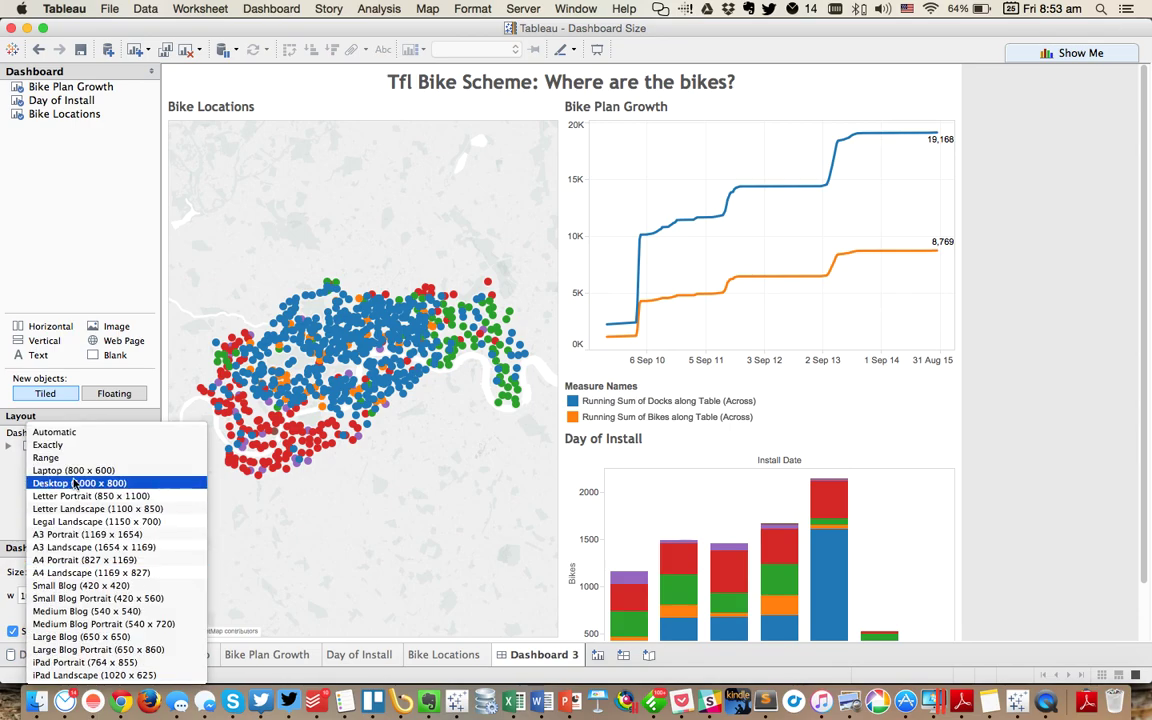
pyautogui.click(72, 433)
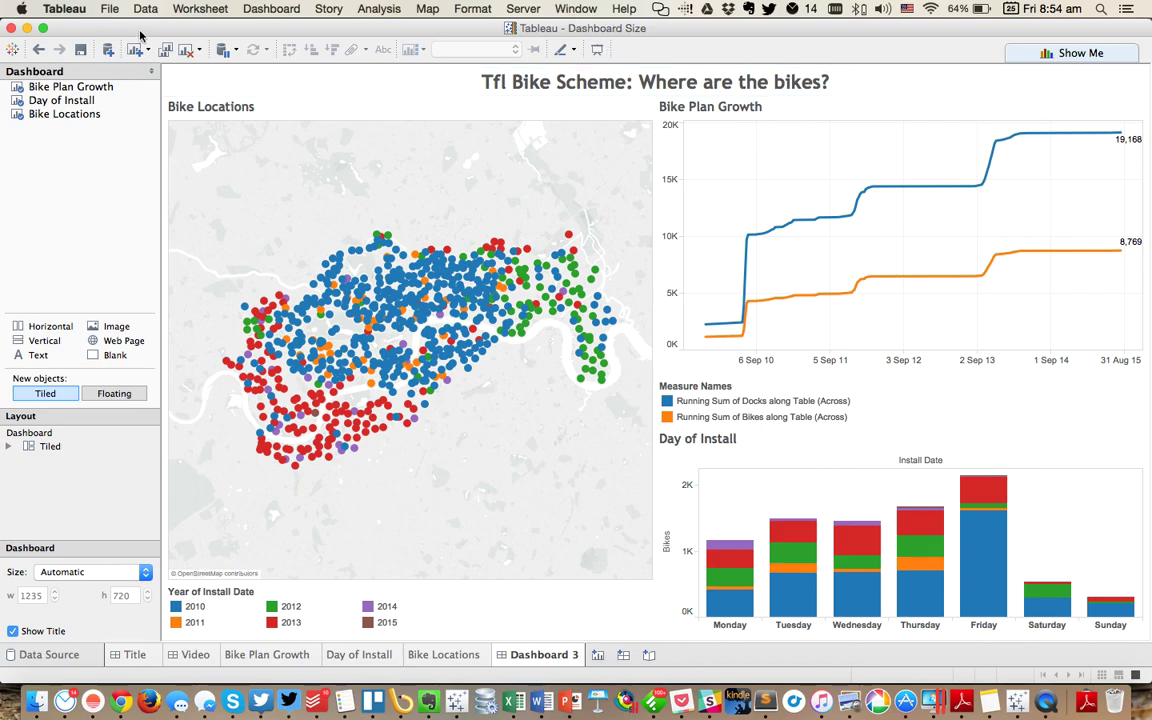
pyautogui.click(599, 52)
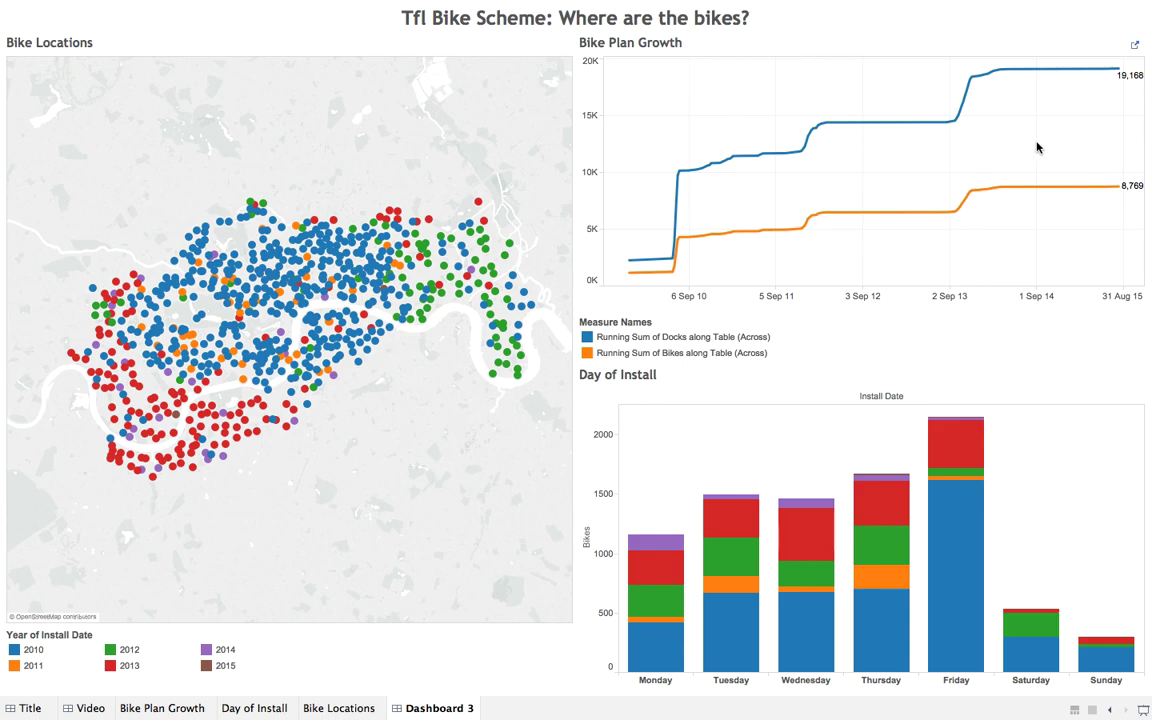
pyautogui.press('Escape')
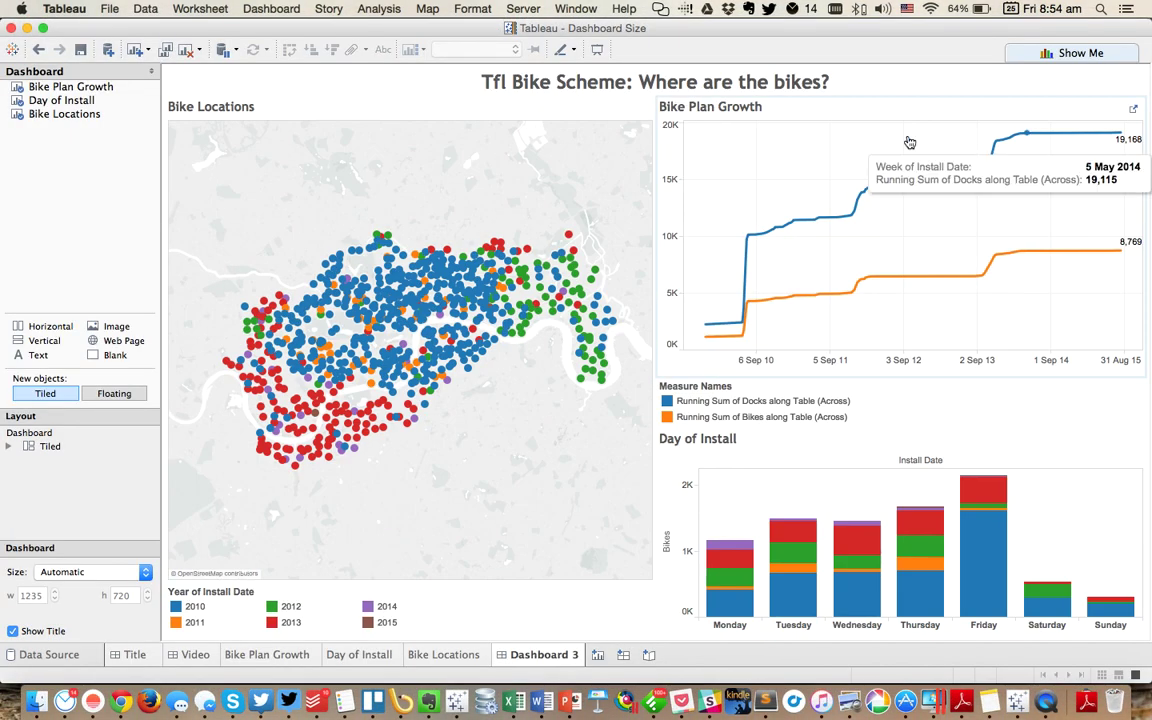
pyautogui.moveTo(1148, 201); pyautogui.dragTo(571, 188)
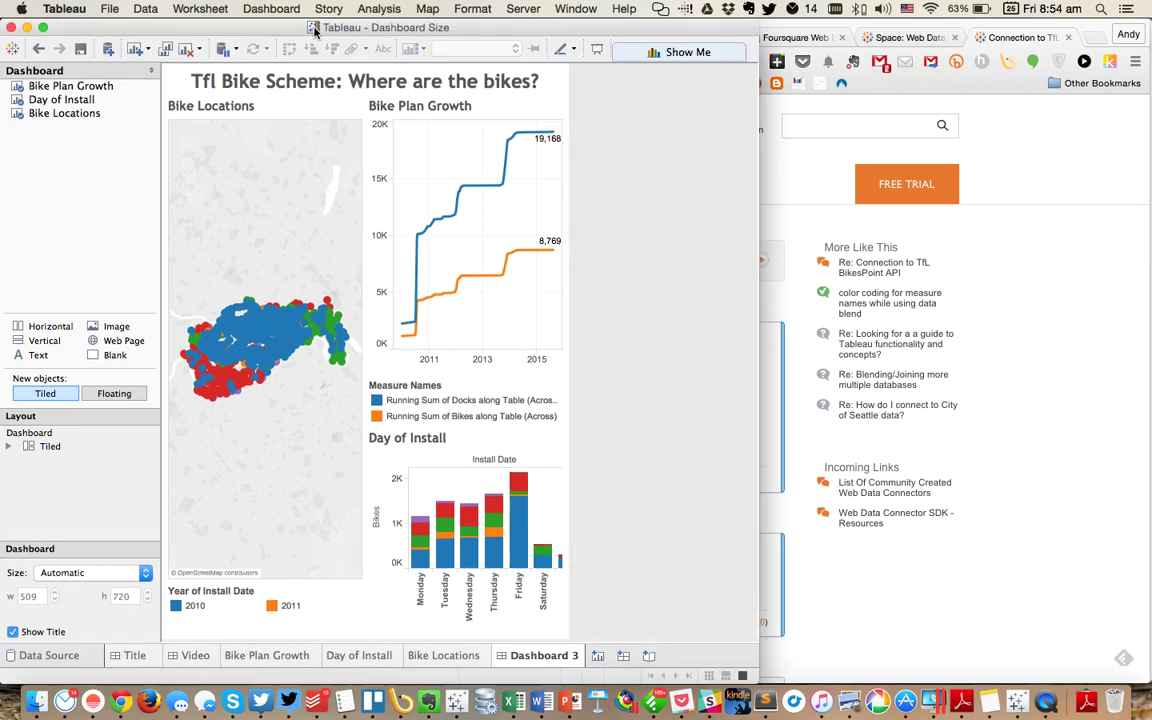
pyautogui.doubleClick(316, 30)
# Try Desktop (1000 x 800) and Automatic, then fix the size at Exactly 1235 × 722.
pyautogui.click(60, 568)
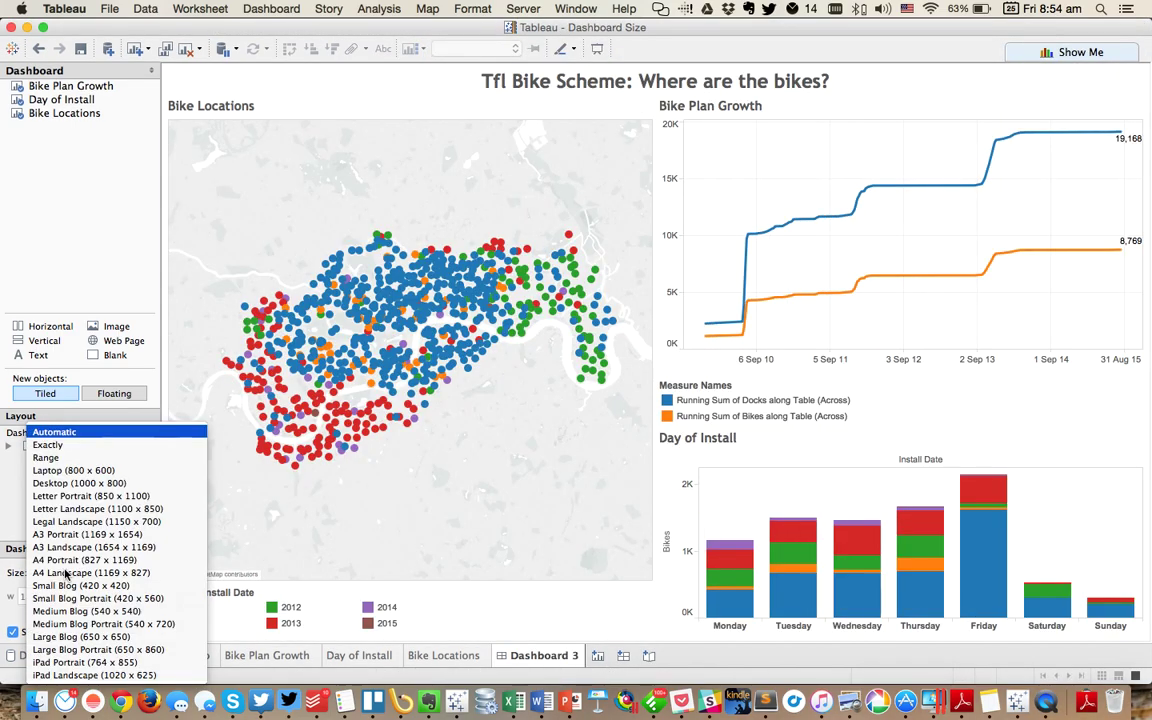
pyautogui.click(75, 483)
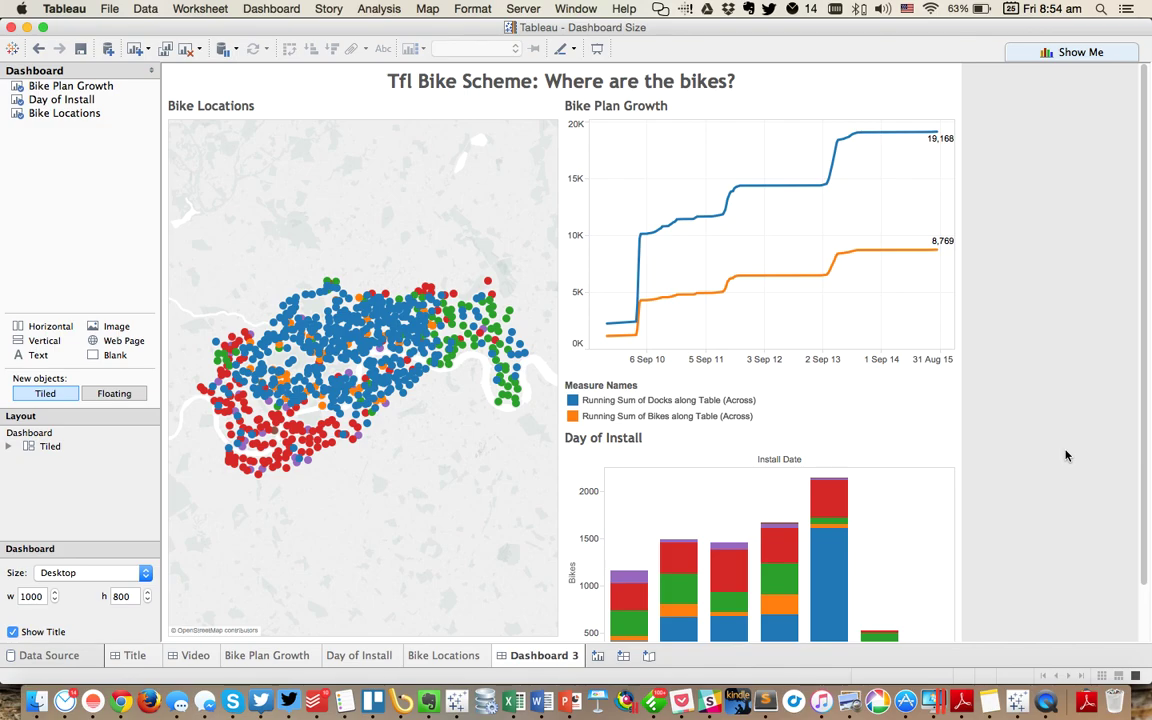
pyautogui.click(78, 574)
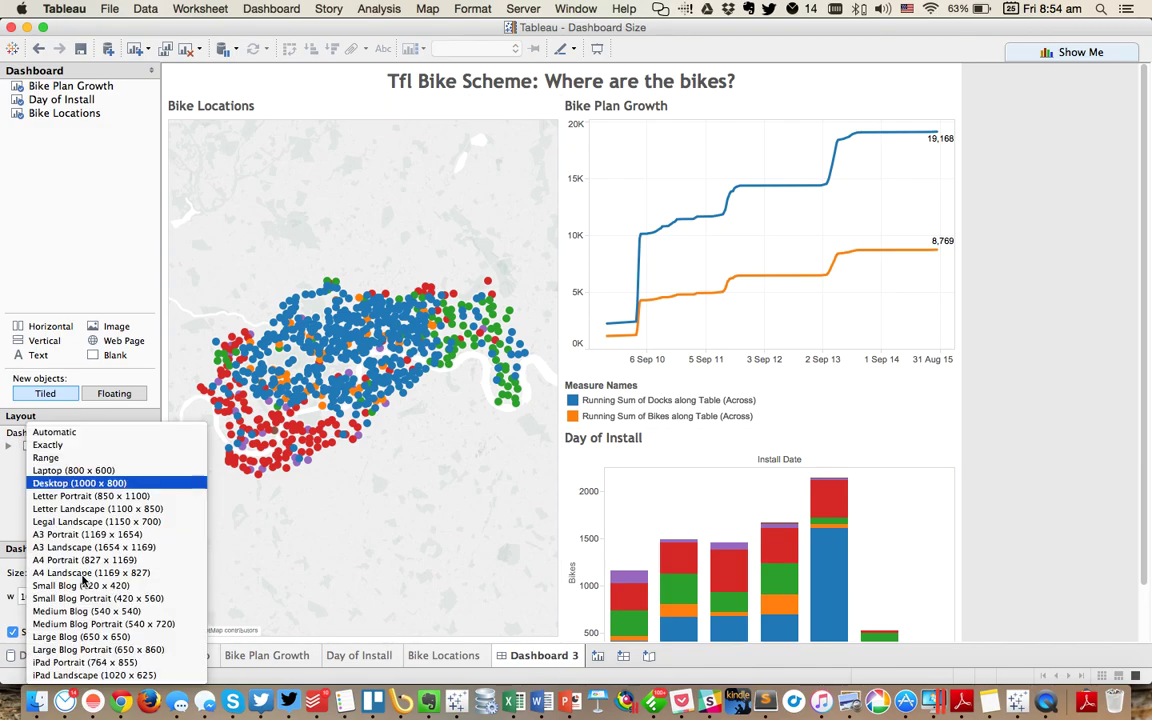
pyautogui.click(58, 432)
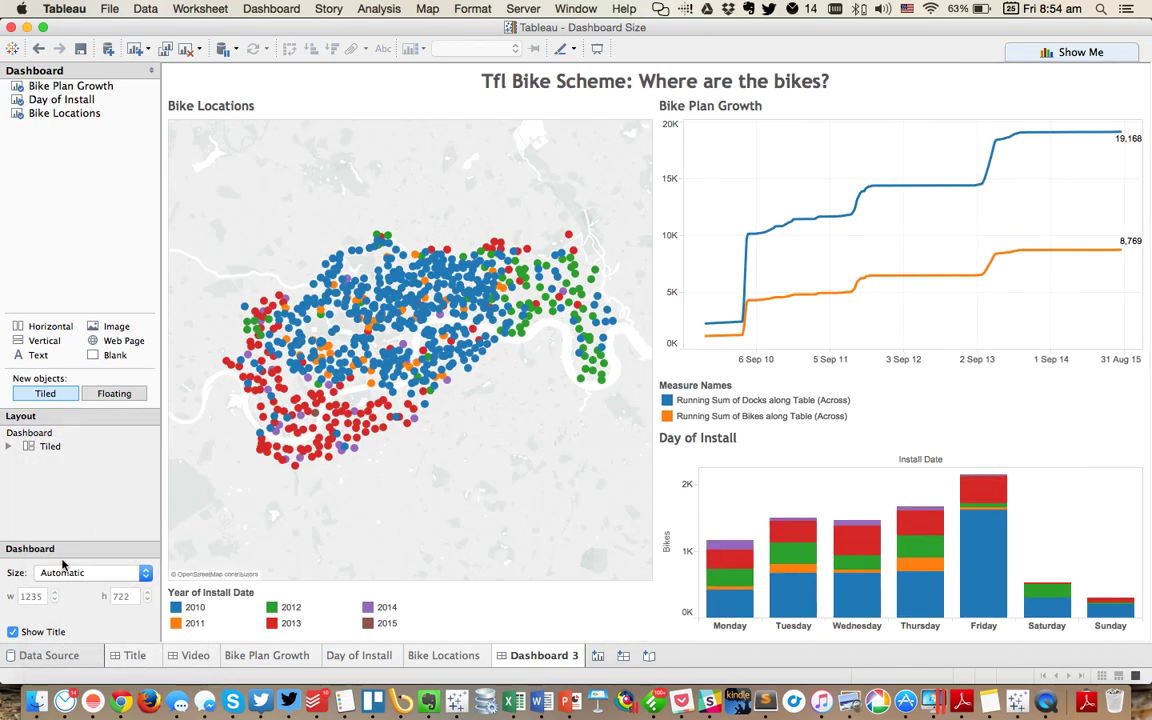
pyautogui.click(62, 568)
pyautogui.click(60, 447)
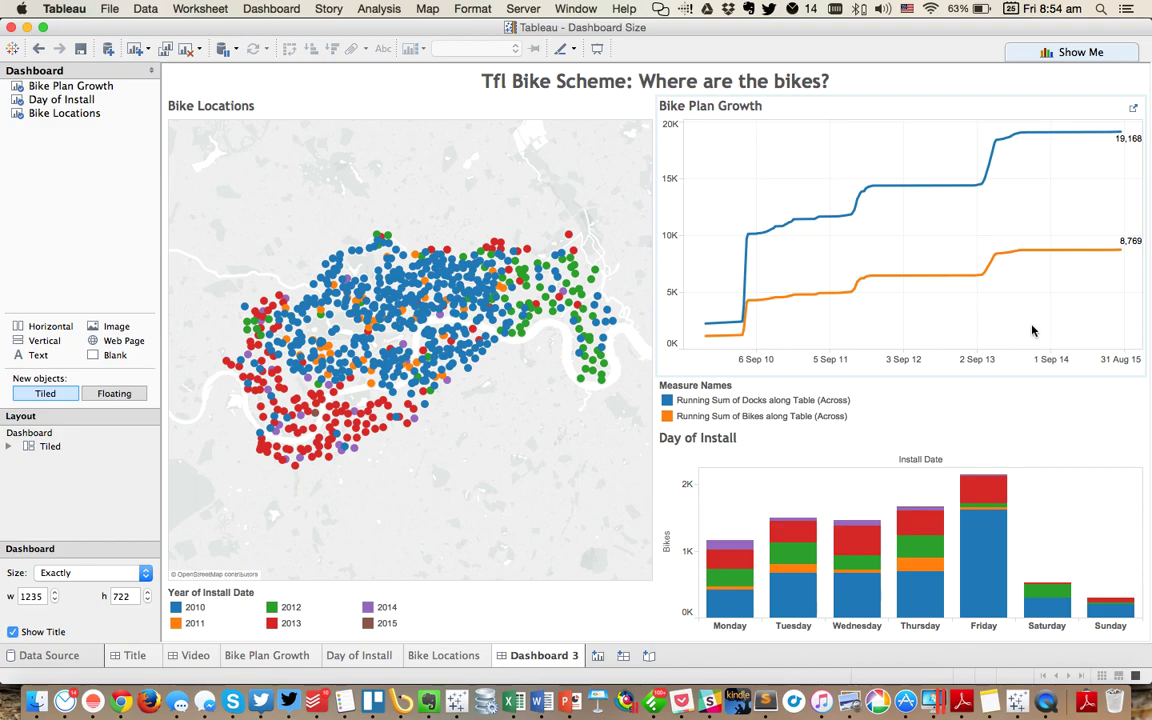
# Preview the dashboard in Presentation Mode, exit with Esc, and set its size to Automatic.
pyautogui.click(597, 48)
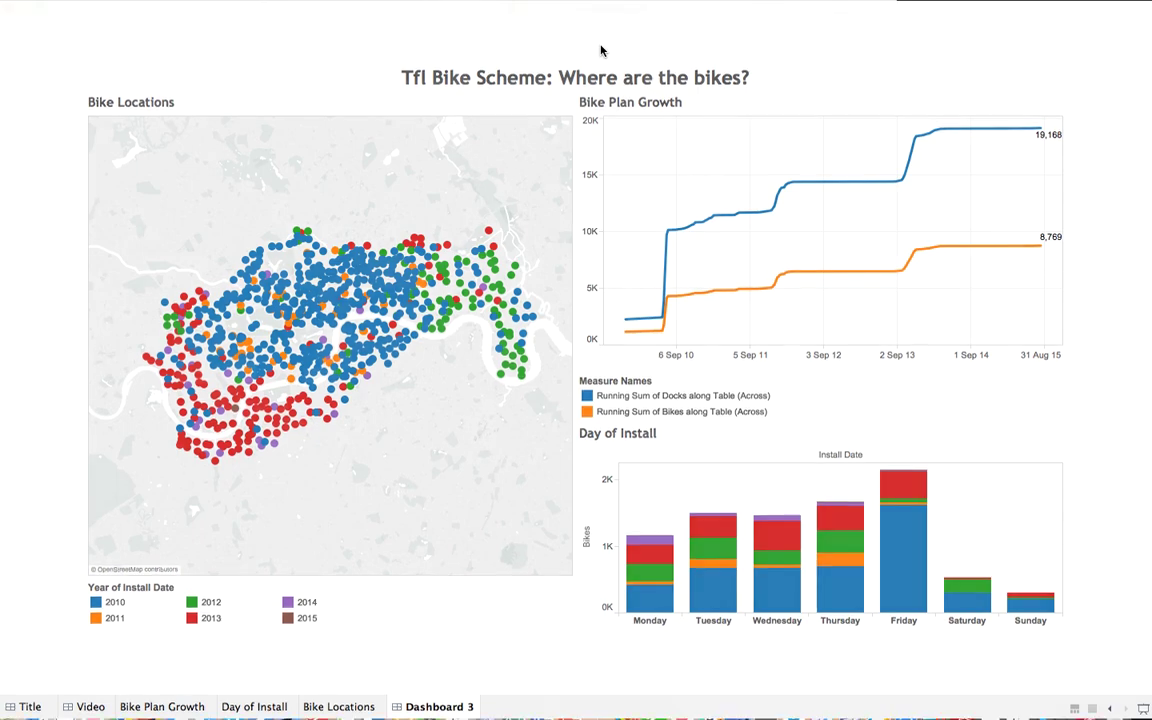
pyautogui.press('Escape')
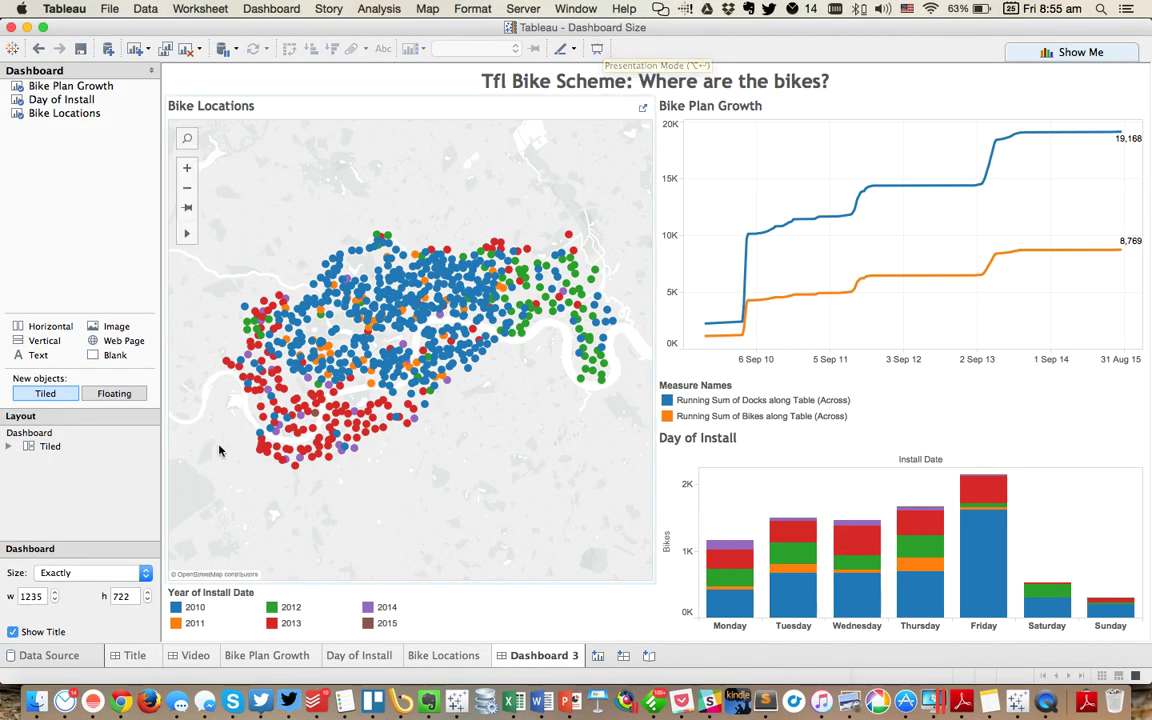
pyautogui.click(70, 574)
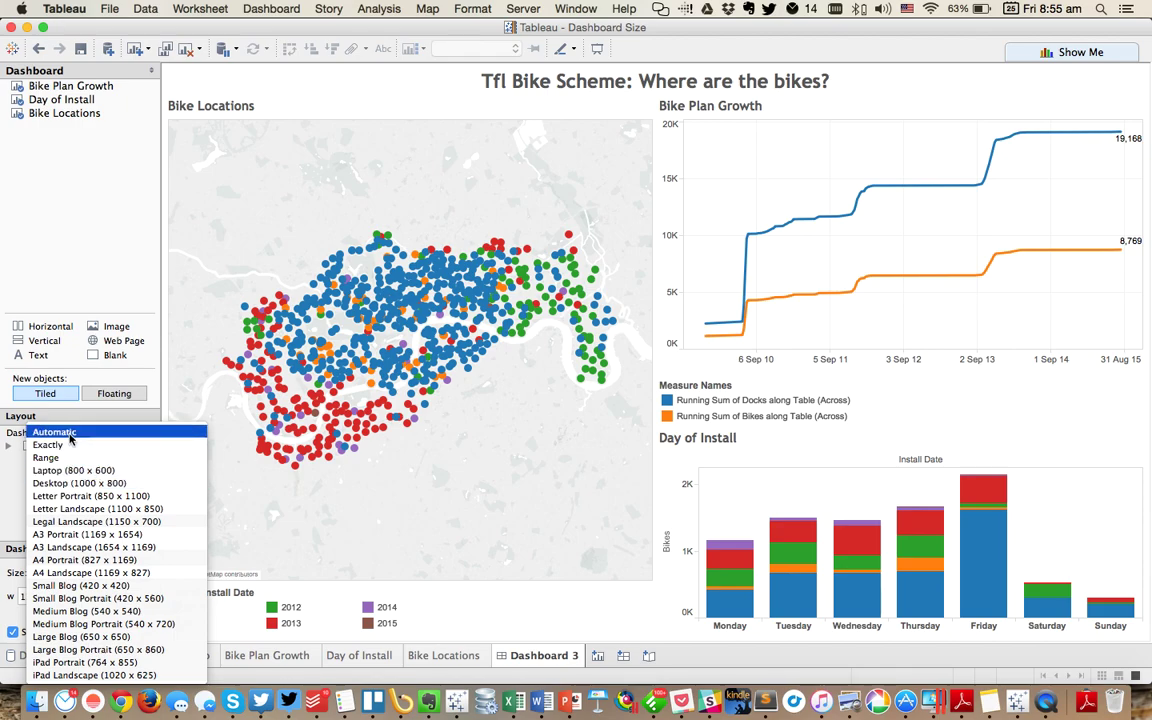
pyautogui.click(54, 432)
pyautogui.click(70, 574)
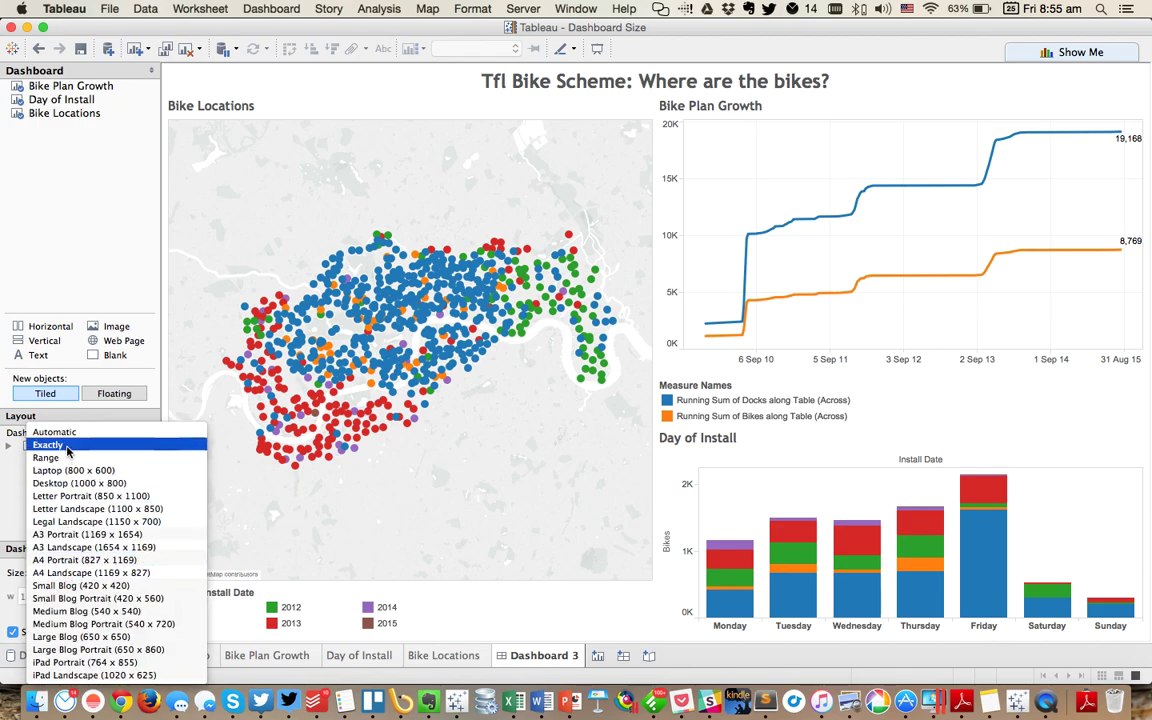
pyautogui.click(54, 432)
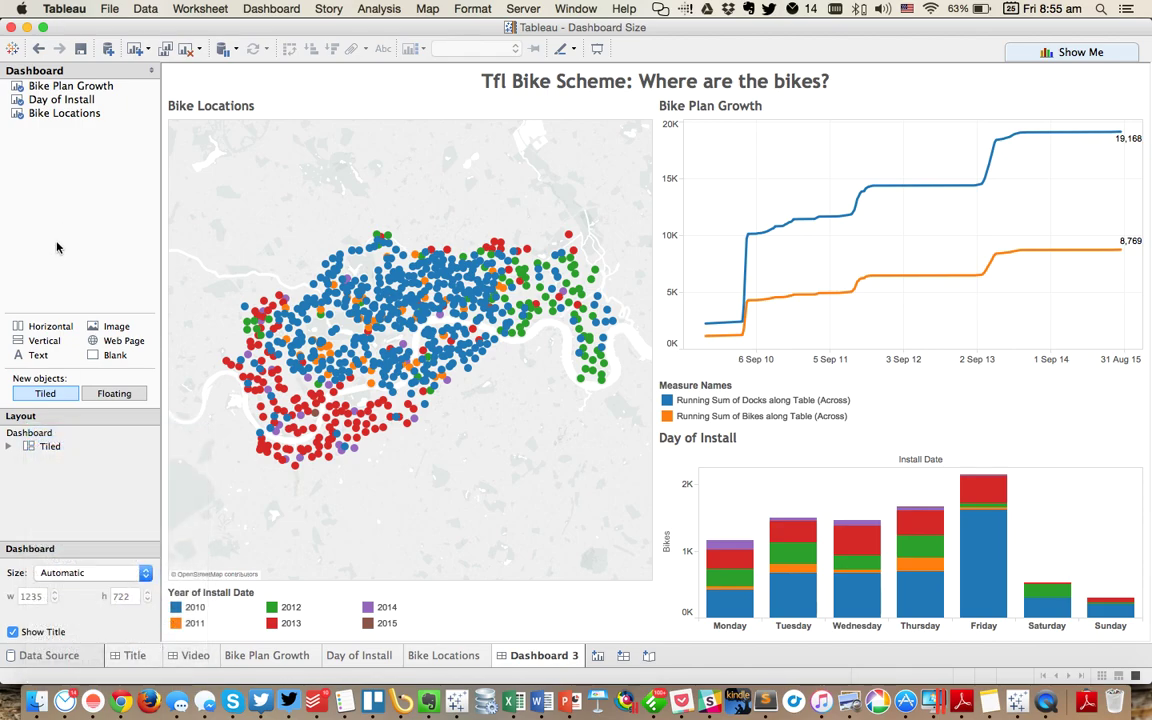